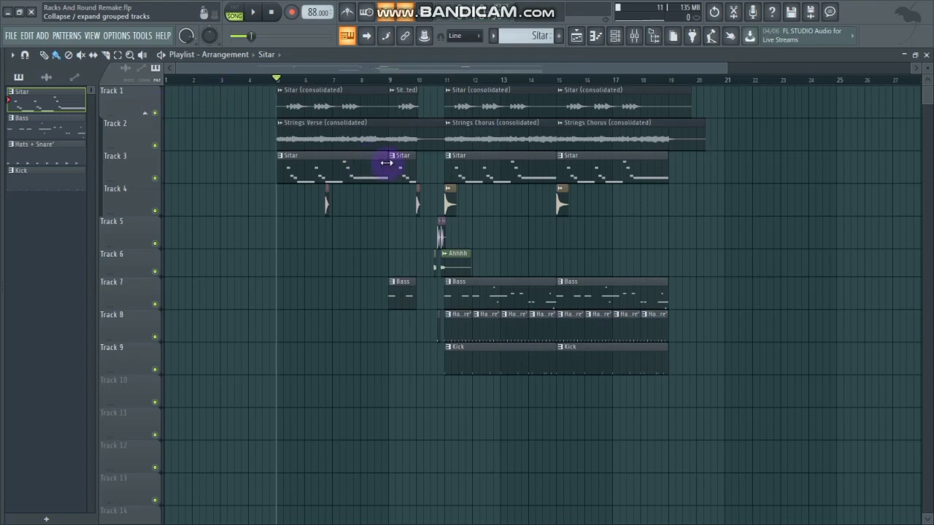
# Play the full arrangement briefly from bar 11 and again from bar 5.
pyautogui.click(445, 80)
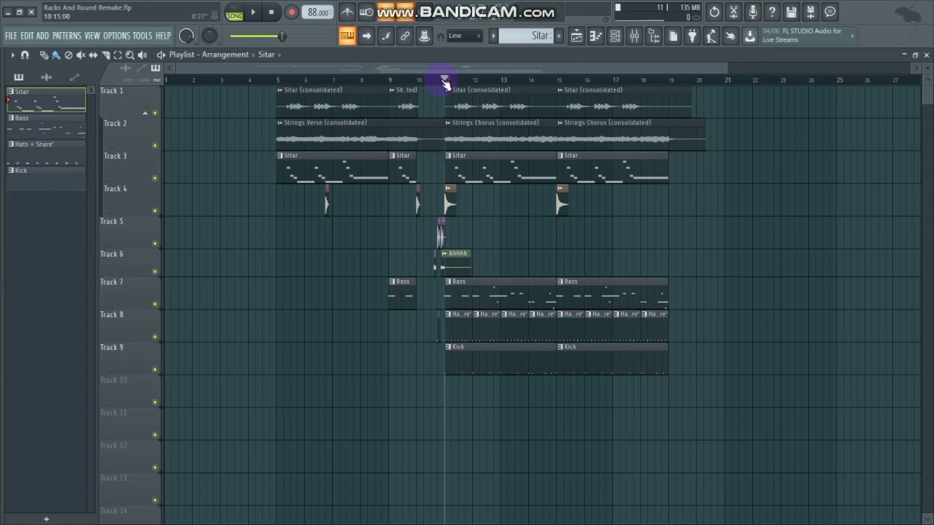
pyautogui.press('space')
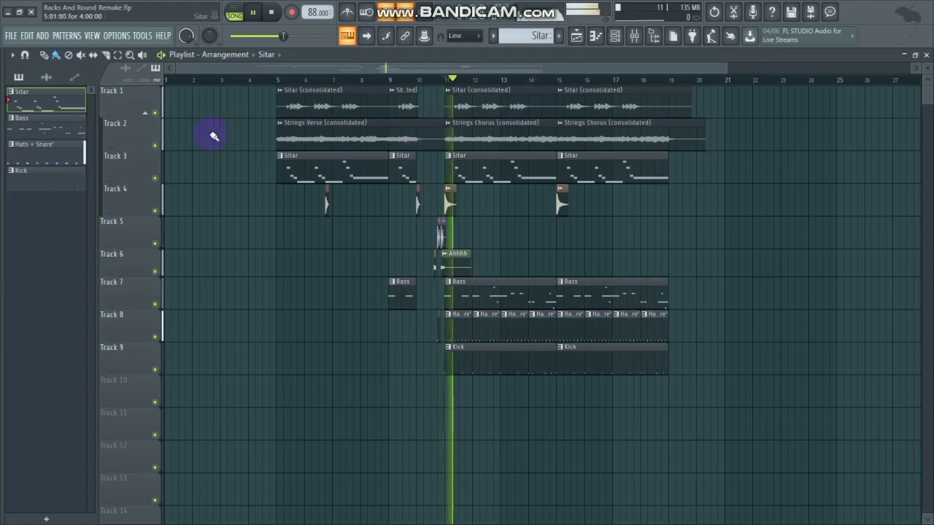
pyautogui.press('space')
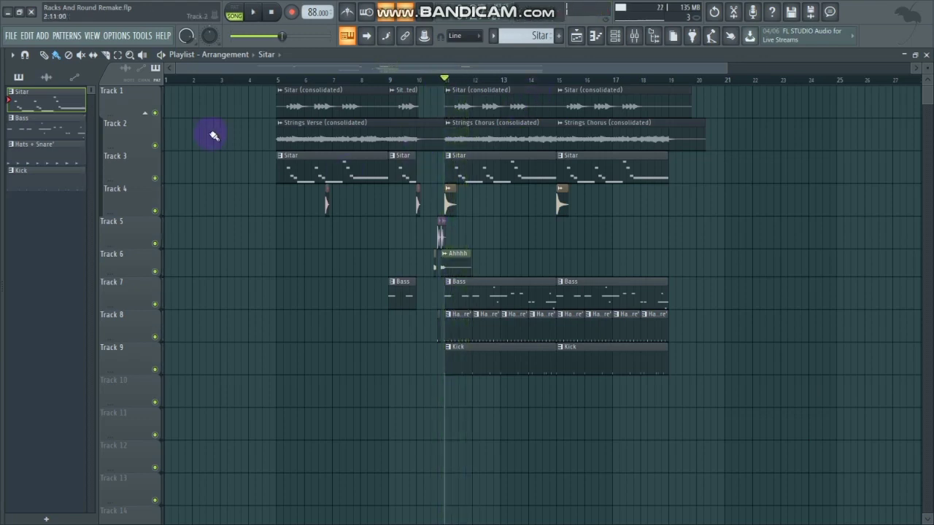
pyautogui.click(273, 79)
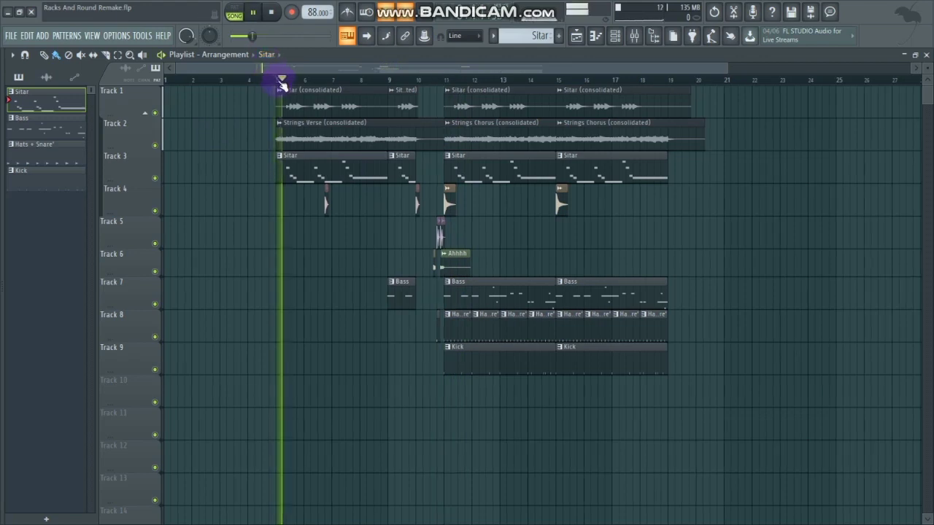
pyautogui.press('space')
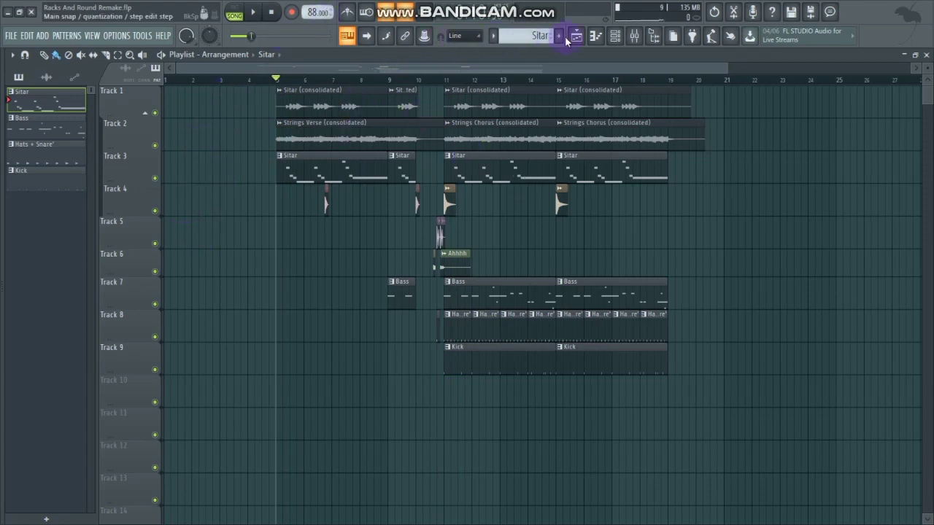
# Solo Track 1 and listen to its consolidated sitar audio from bar 11.
pyautogui.moveTo(728, 69); pyautogui.dragTo(596, 69)
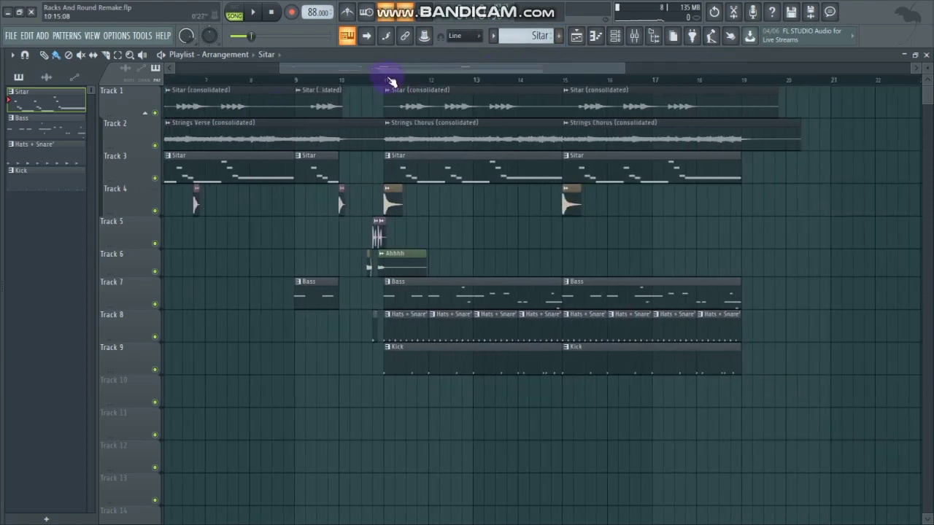
pyautogui.click(388, 78)
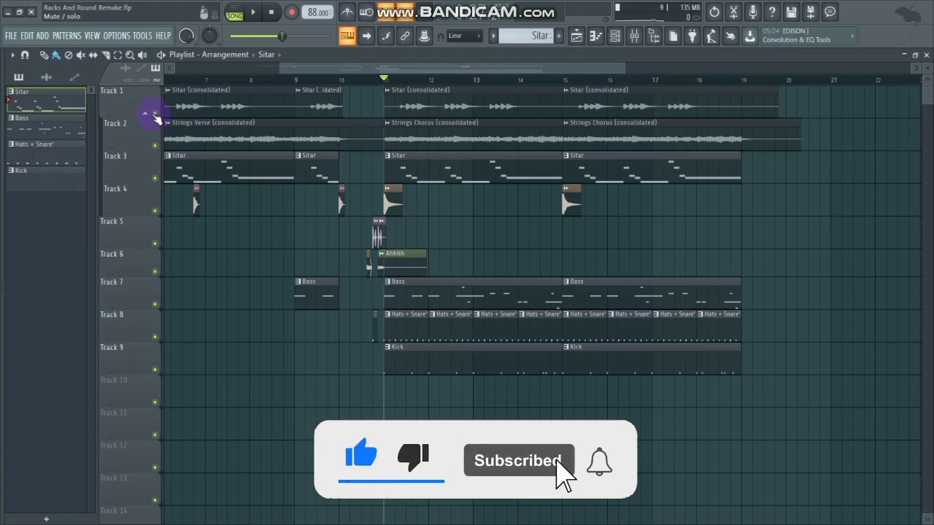
pyautogui.rightClick(155, 115)
pyautogui.press('space')
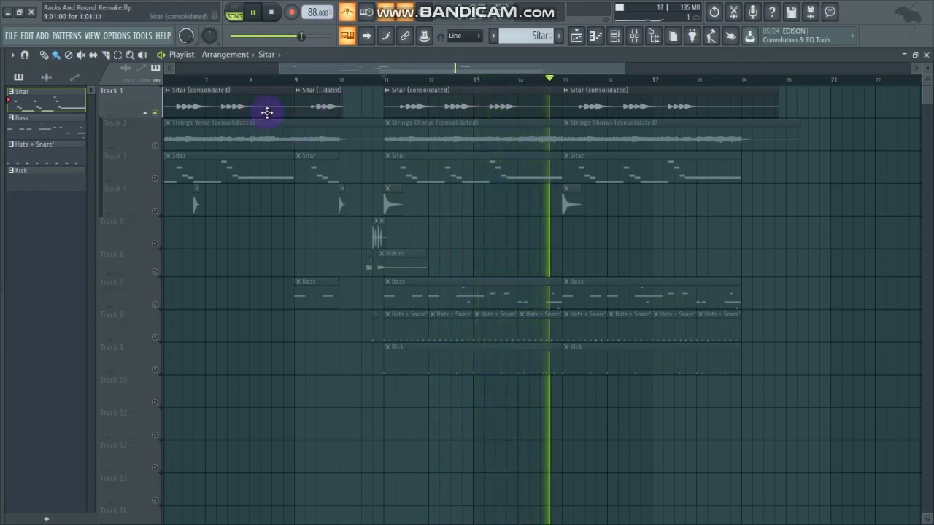
pyautogui.press('space')
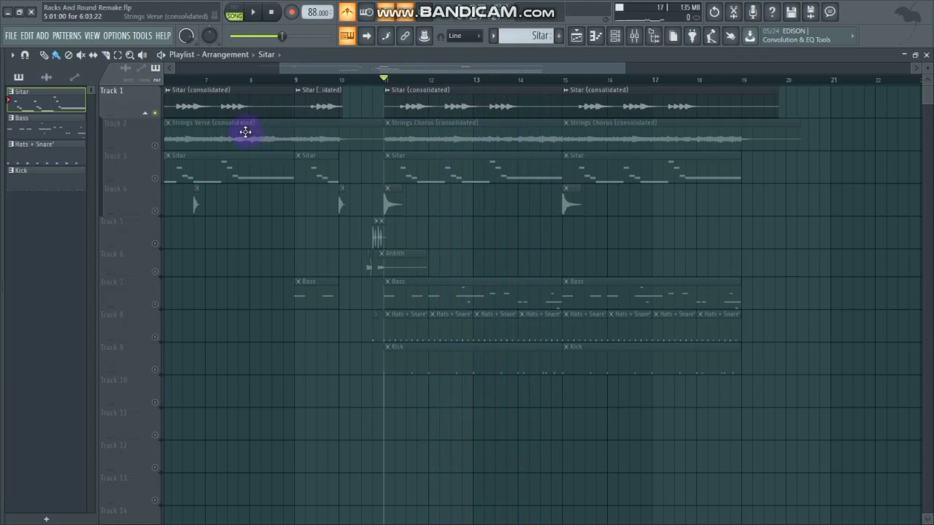
# Solo Track 2 and listen to the Strings Chorus audio from bar 11.
pyautogui.rightClick(158, 150)
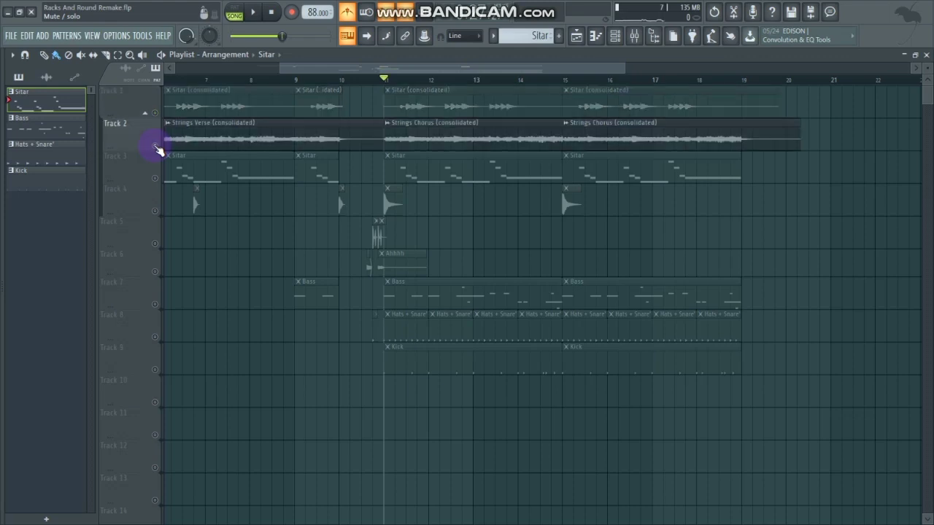
pyautogui.press('space')
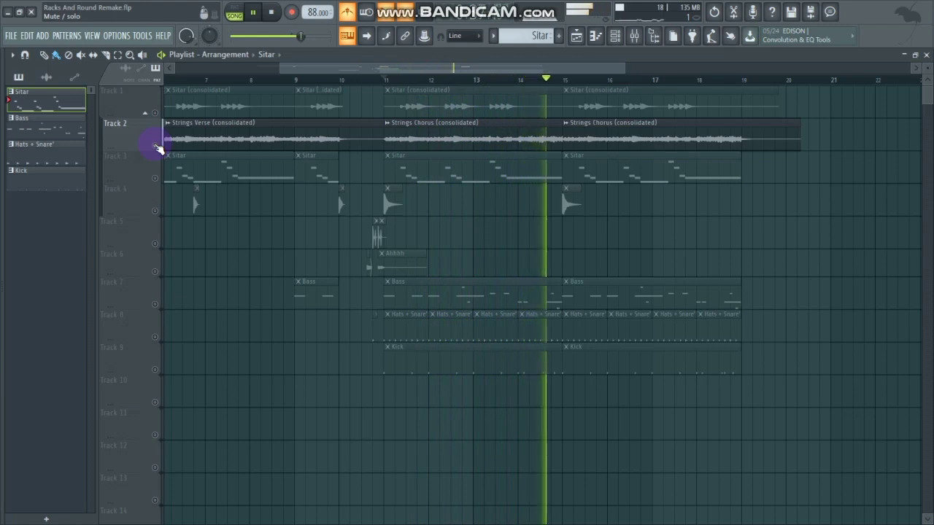
pyautogui.press('space')
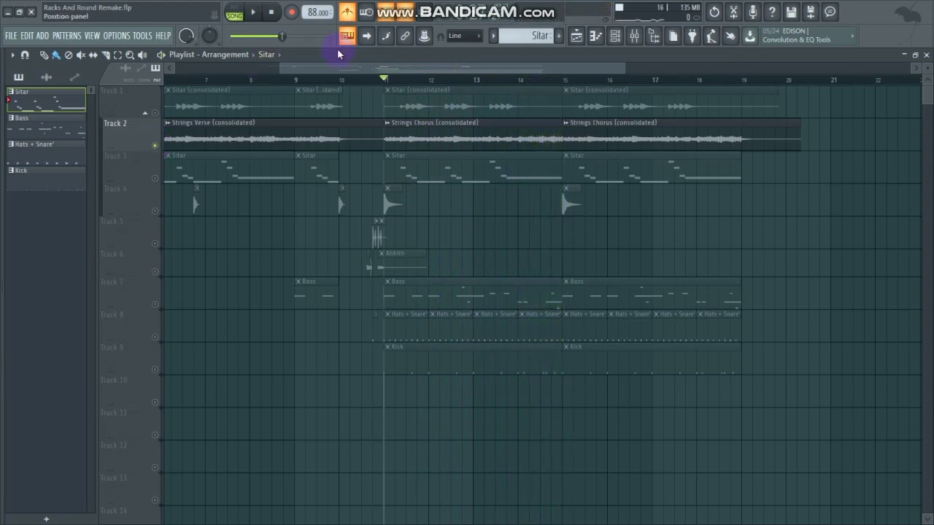
# Listen to the soloed Strings Verse audio on Track 2 from bar 5.
pyautogui.moveTo(281, 68); pyautogui.dragTo(240, 72)
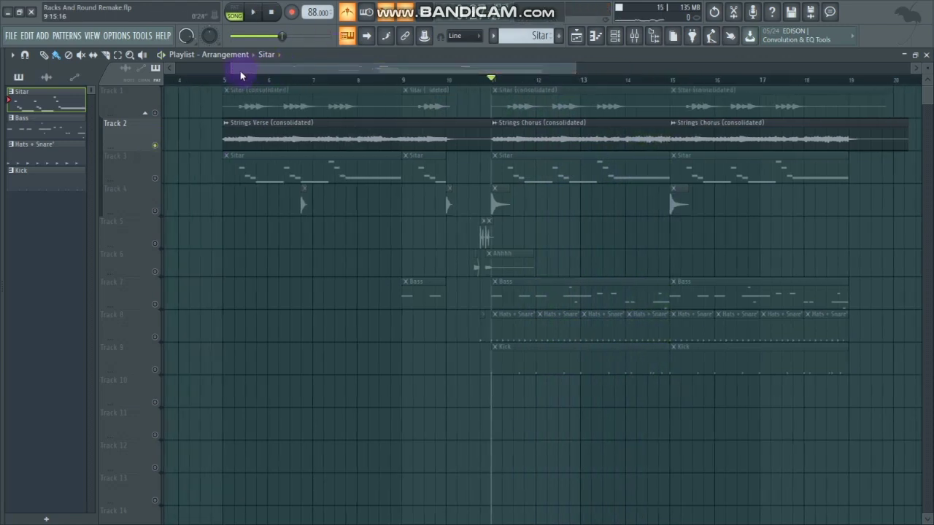
pyautogui.click(225, 81)
pyautogui.press('space')
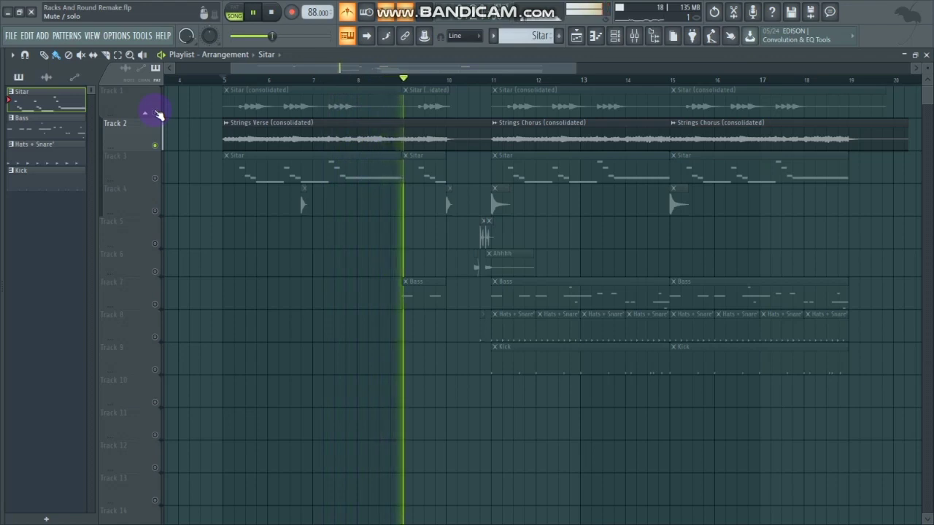
pyautogui.press('space')
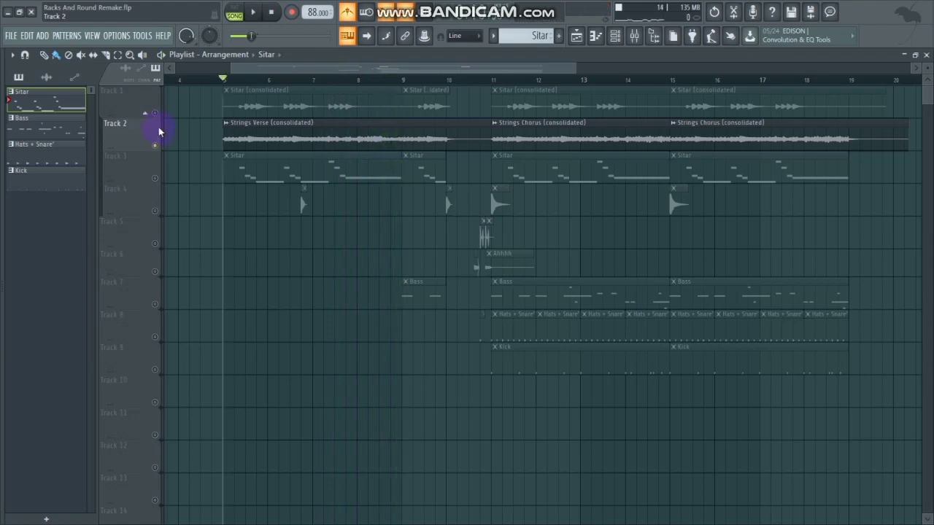
# Solo Track 3 and examine the full Sitar pattern in the piano roll, closing it when done.
pyautogui.rightClick(155, 178)
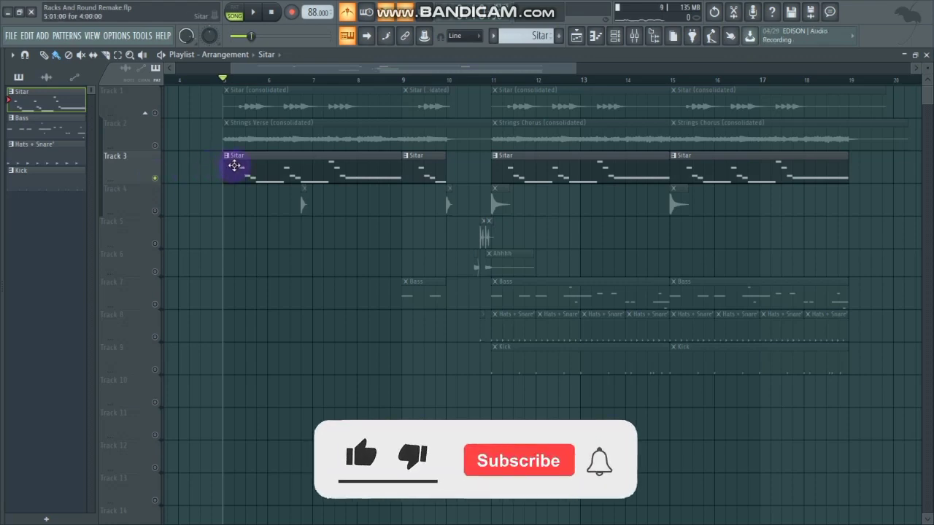
pyautogui.doubleClick(234, 164)
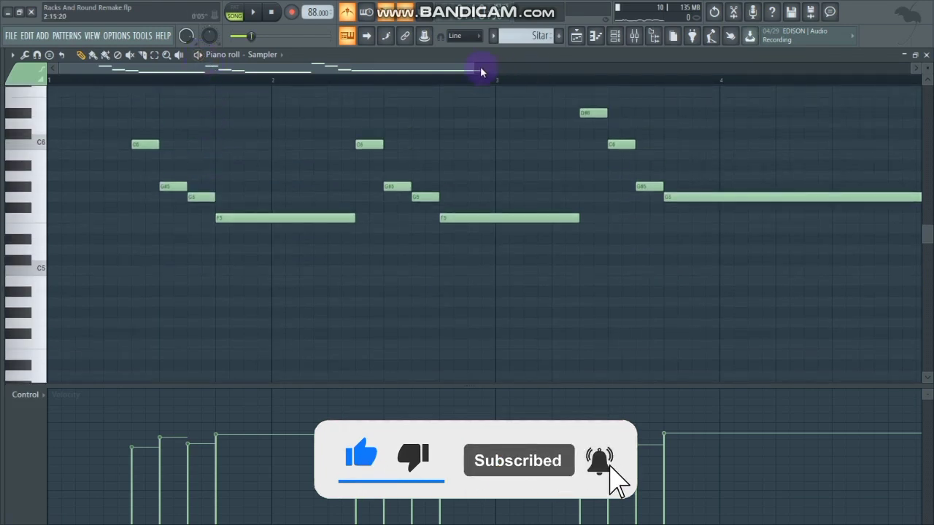
pyautogui.moveTo(482, 69); pyautogui.dragTo(613, 72)
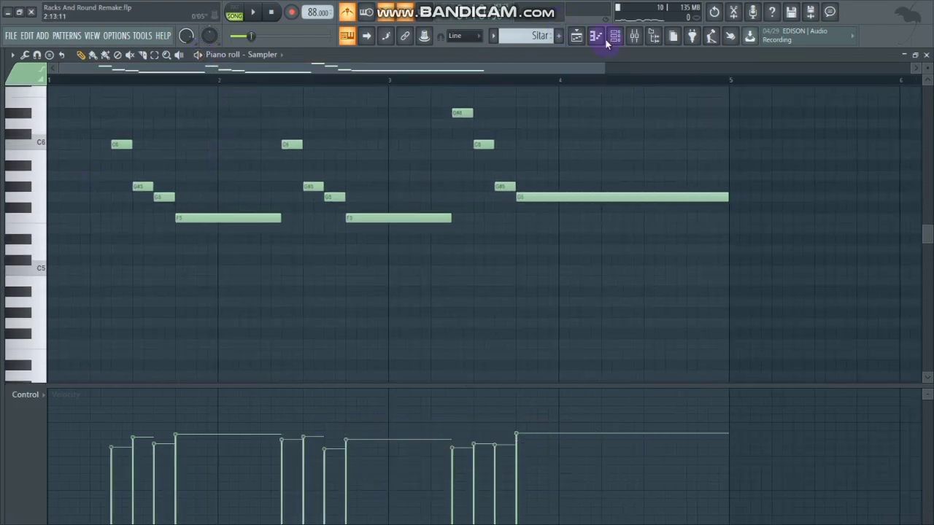
pyautogui.click(925, 56)
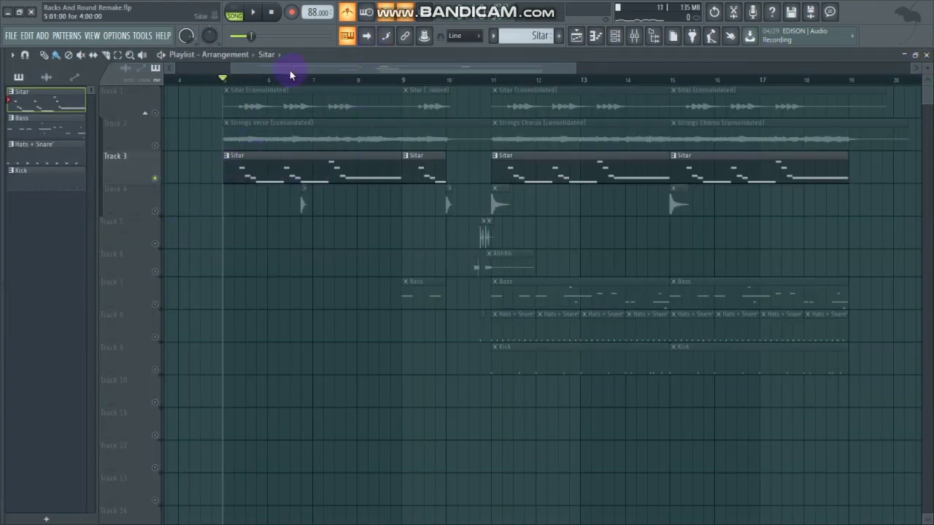
# Unmute Tracks 1 and 2 alongside Track 3 and listen to the combined melody from bar 11.
pyautogui.moveTo(189, 159); pyautogui.dragTo(164, 153)
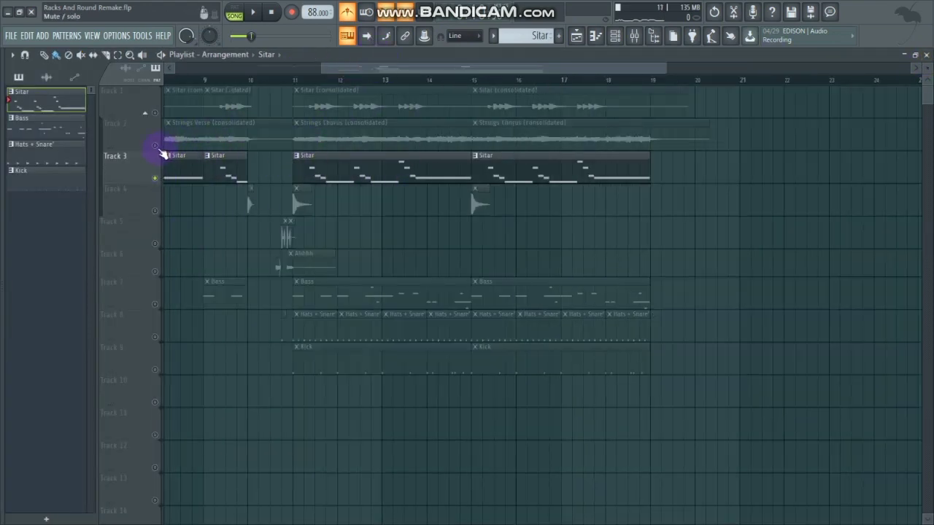
pyautogui.click(155, 145)
pyautogui.click(155, 112)
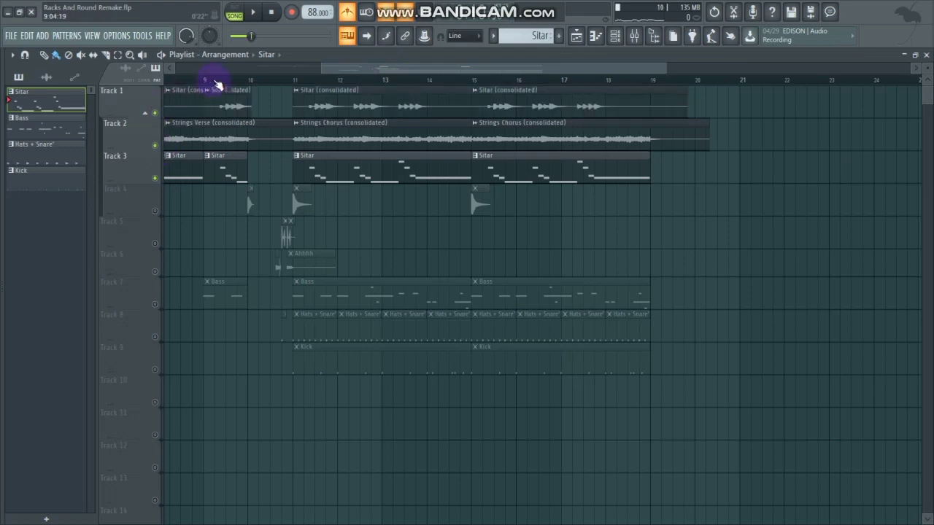
pyautogui.click(296, 79)
pyautogui.press('space')
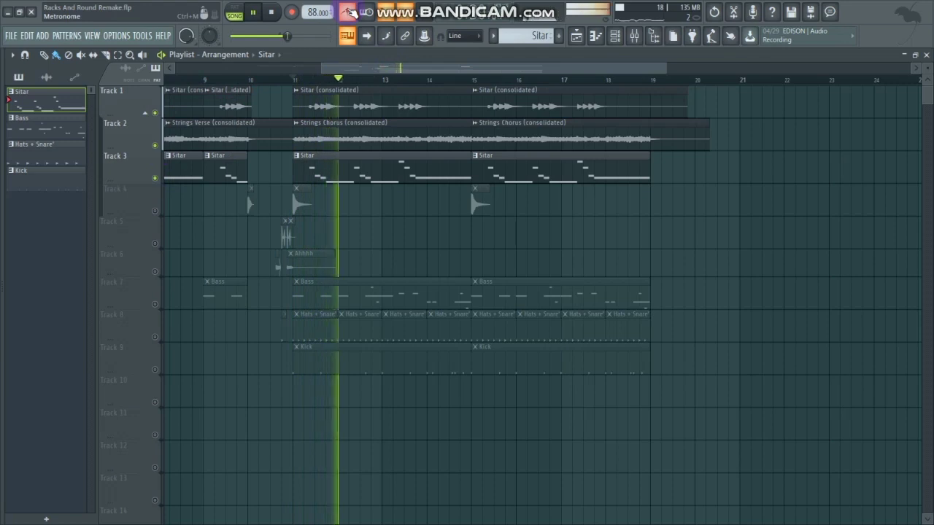
pyautogui.moveTo(390, 6)
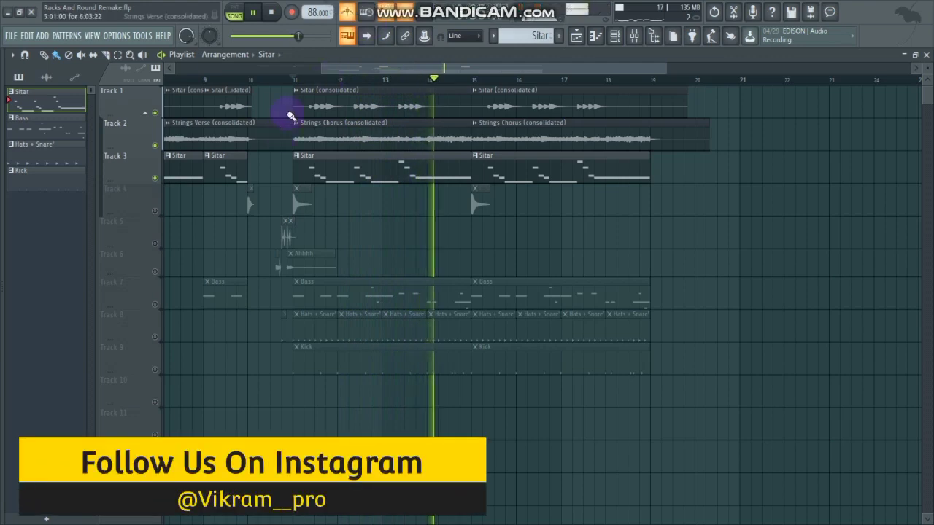
pyautogui.moveTo(296, 36); pyautogui.dragTo(282, 36)
pyautogui.press('space')
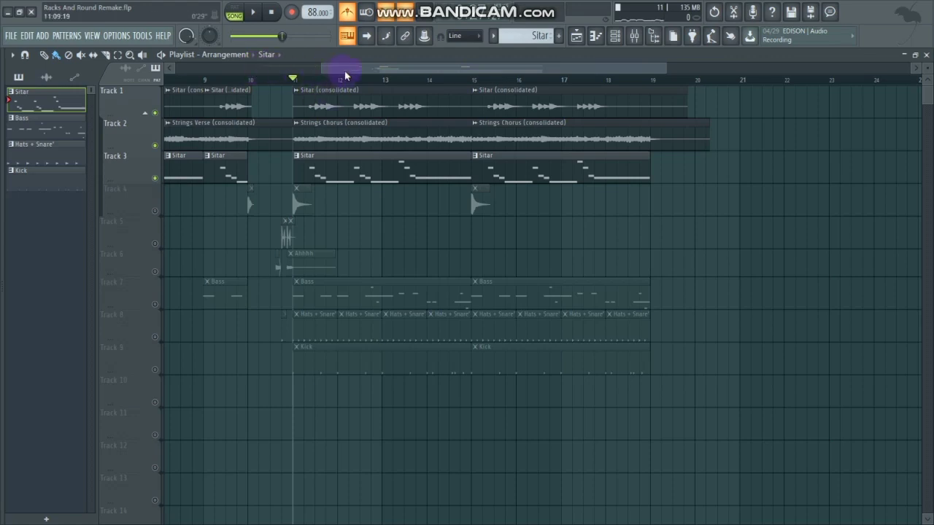
# Solo Track 9 and listen to the Kick pattern from bar 11.
pyautogui.scroll(-3, 310, 284)
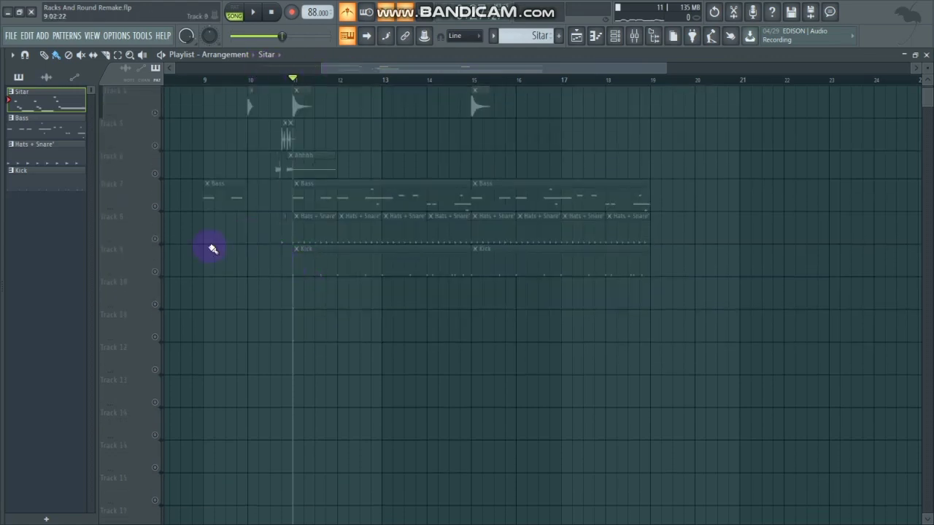
pyautogui.click(157, 276)
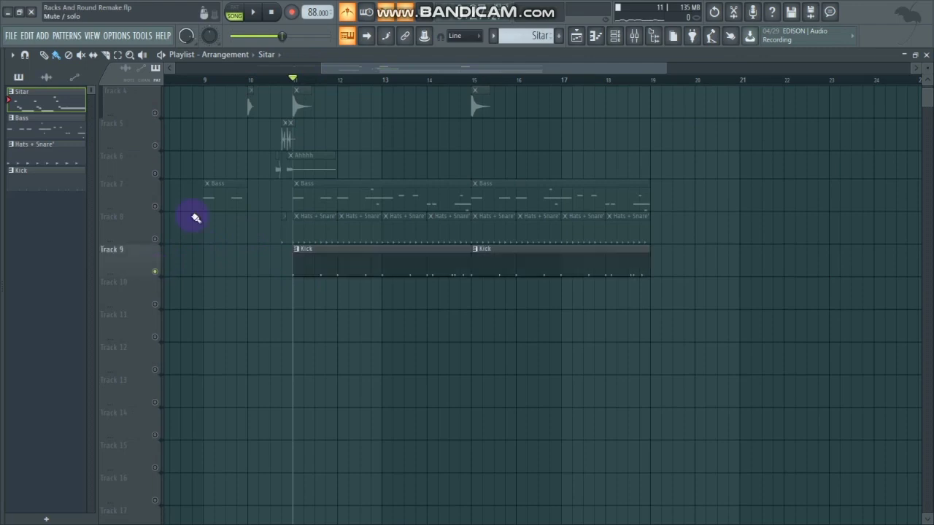
pyautogui.press('space')
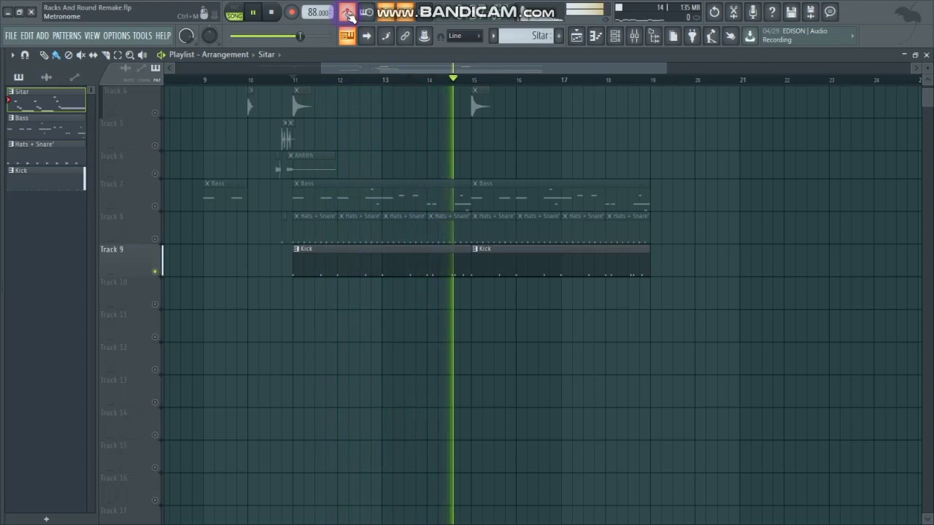
pyautogui.press('space')
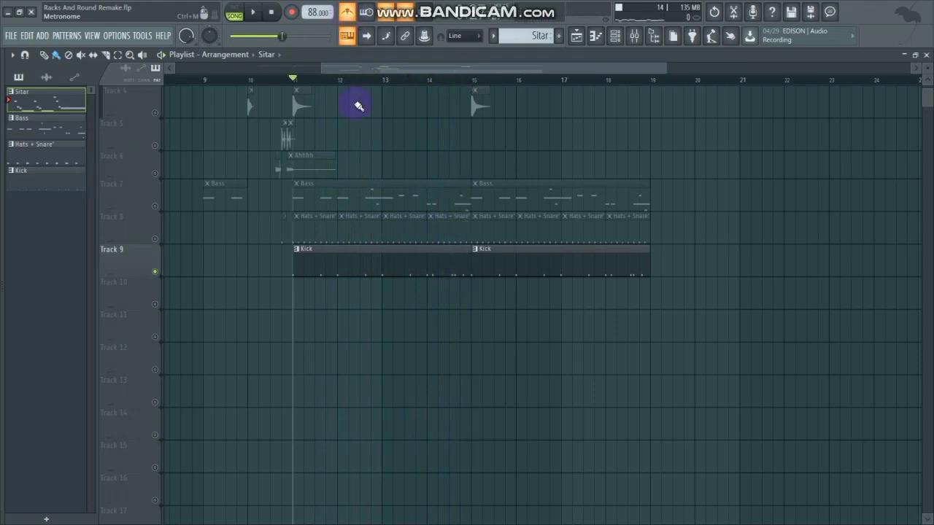
# Unmute Track 8 to hear it with the kick and examine the Hats + Snare pattern's notes in the piano roll.
pyautogui.click(155, 239)
pyautogui.press('space')
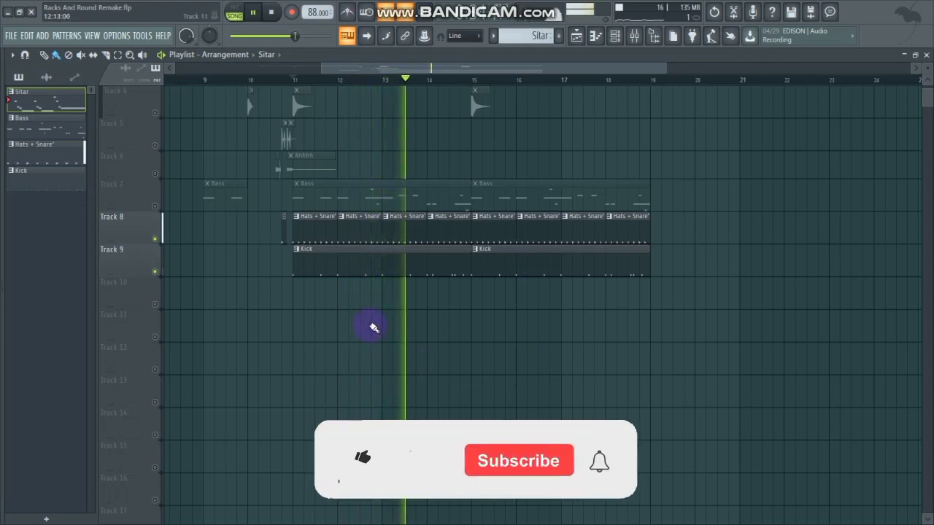
pyautogui.doubleClick(305, 229)
pyautogui.press('space')
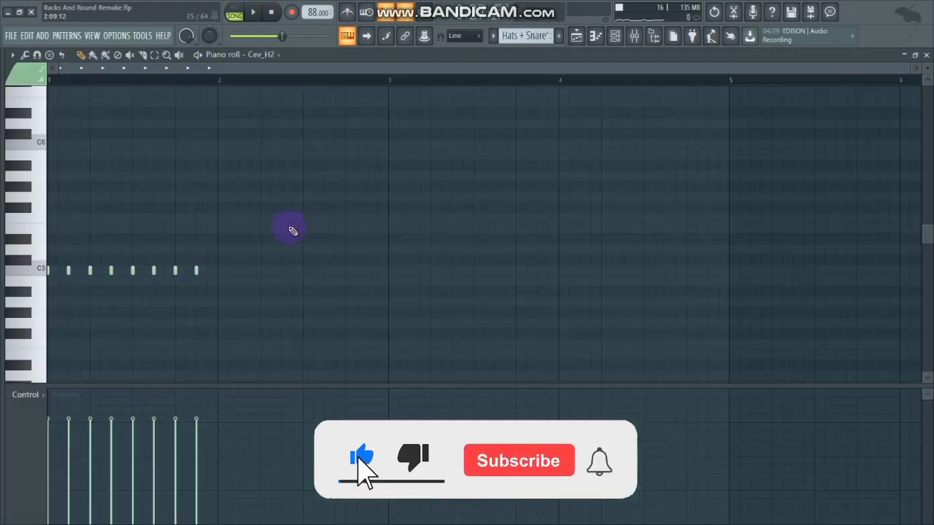
pyautogui.click(927, 55)
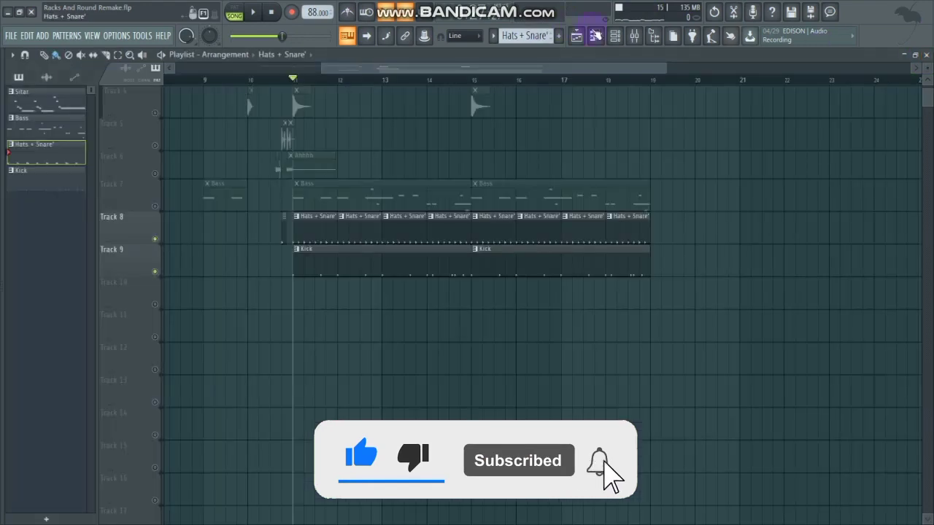
# Audition the Hats + Snare pattern's channels separately in the channel rack by muting and unmuting Cev_H2, Cn_Snr, Aco_Snr and 808 OH.
pyautogui.click(615, 36)
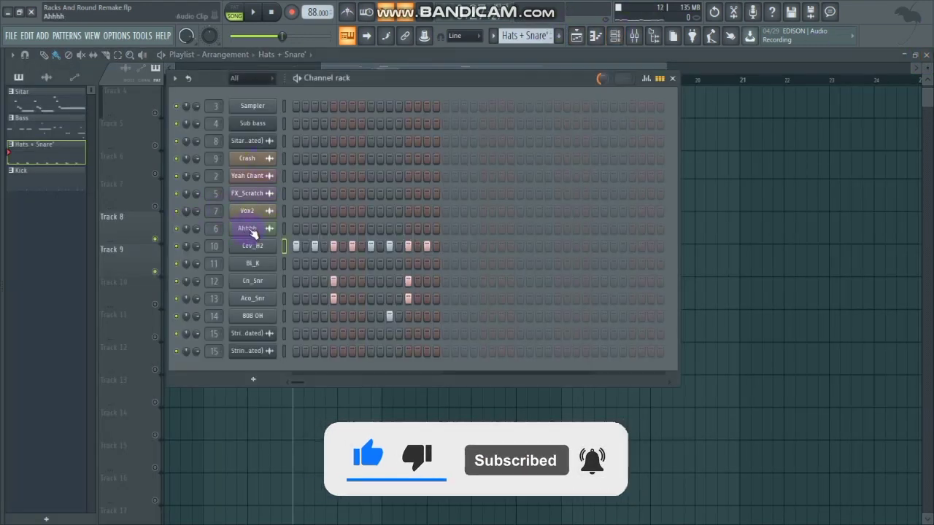
pyautogui.click(299, 80)
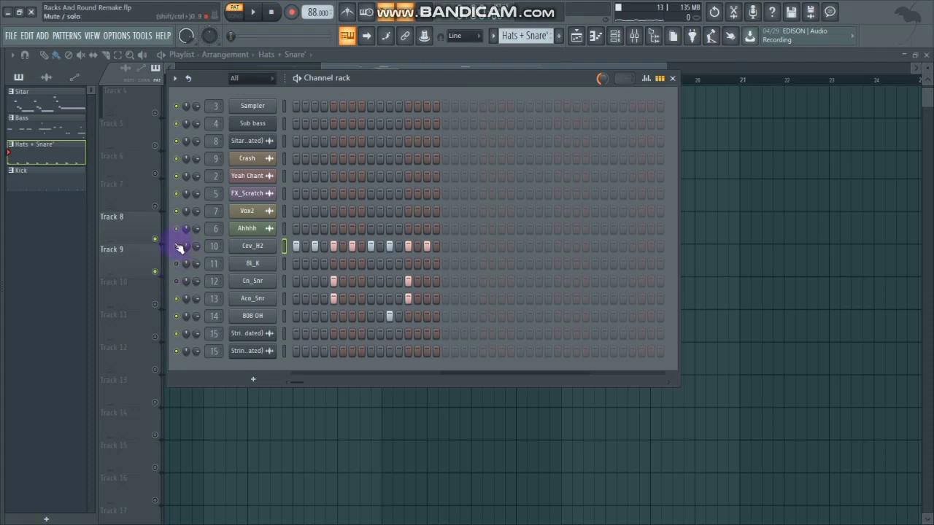
pyautogui.click(299, 79)
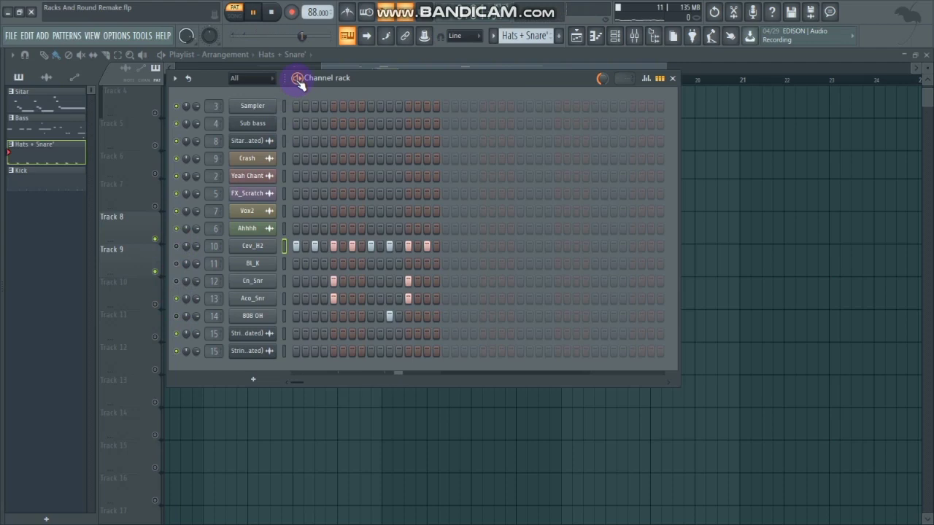
pyautogui.click(299, 80)
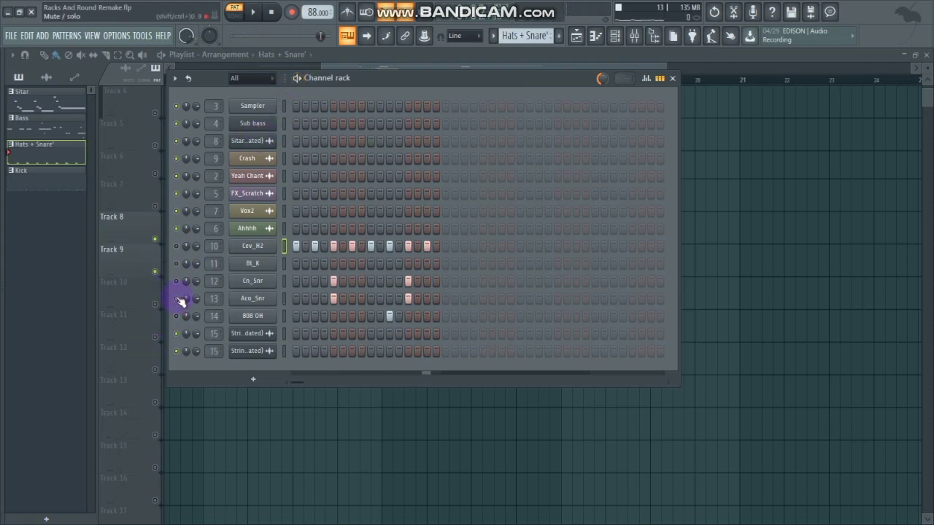
pyautogui.click(298, 78)
pyautogui.click(299, 79)
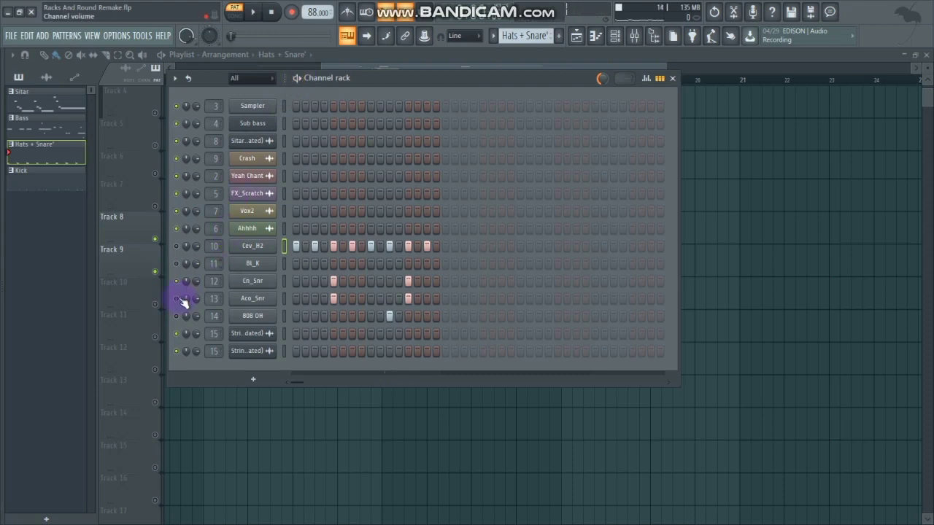
pyautogui.click(304, 77)
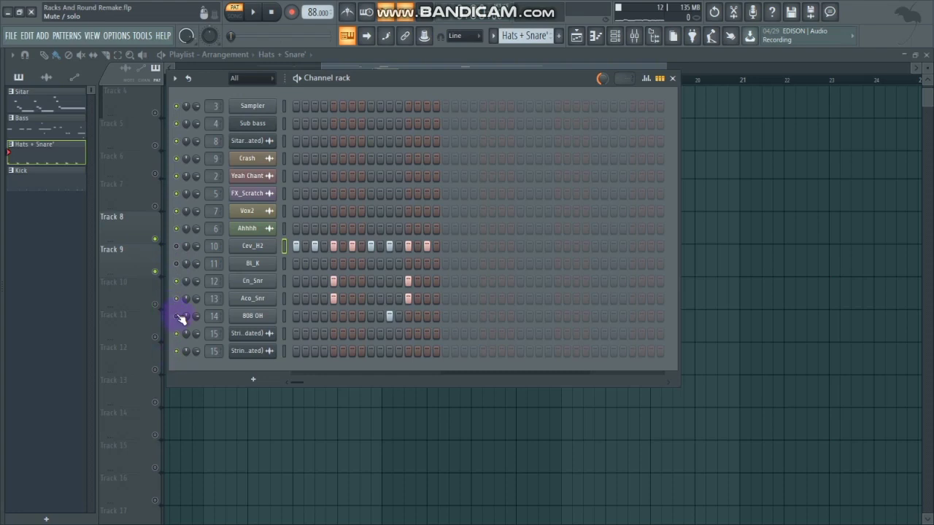
pyautogui.click(672, 79)
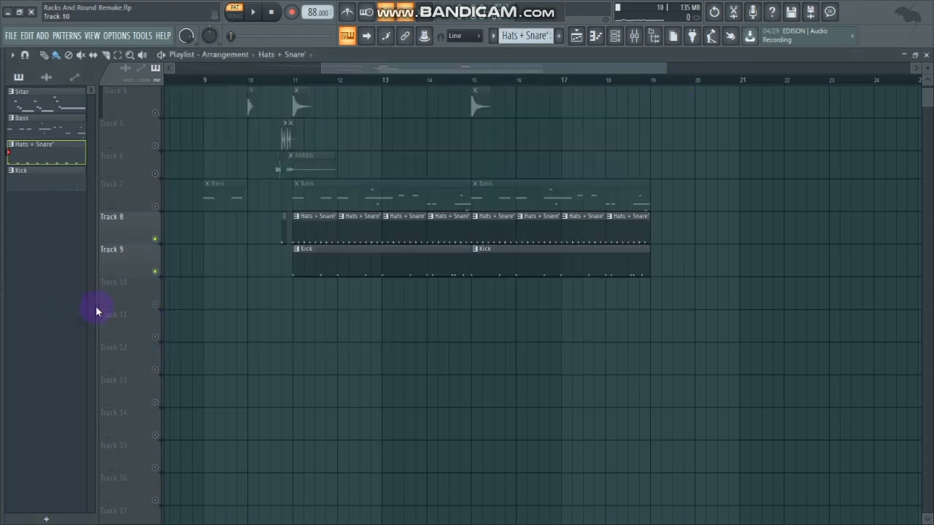
# Unmute Track 7 to add the Bass to the drums and set the playback position to bar 11.
pyautogui.scroll(1, 145, 290)
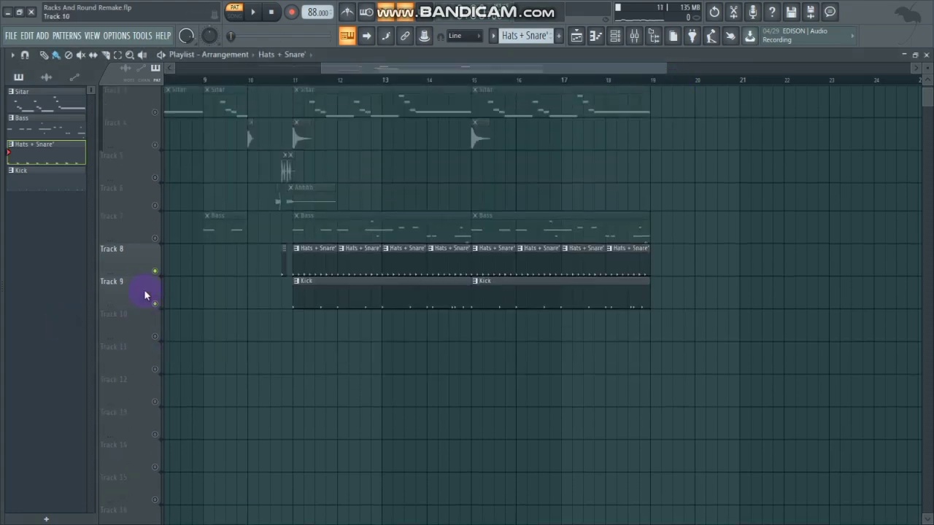
pyautogui.click(155, 239)
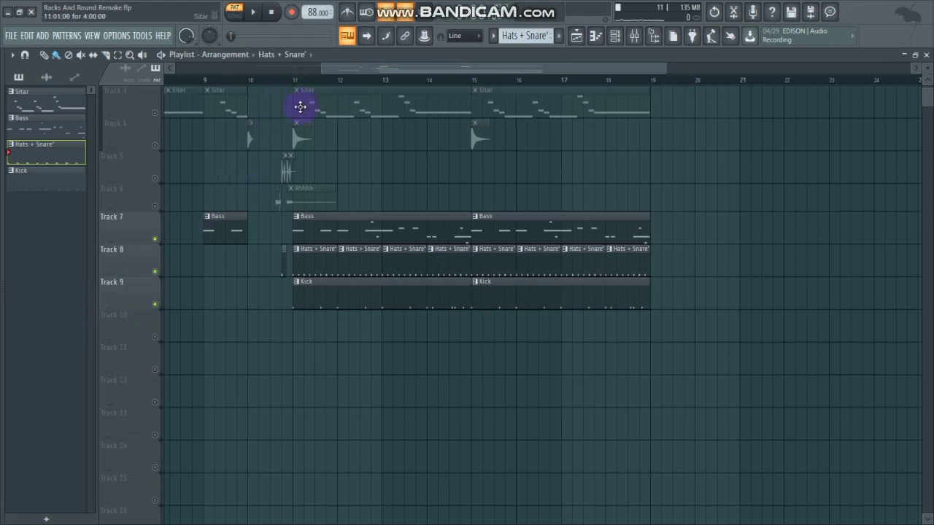
pyautogui.click(290, 84)
# Examine the Sub bass channel's Sytrus plugin, browse its preset list, and return to the playlist.
pyautogui.click(616, 35)
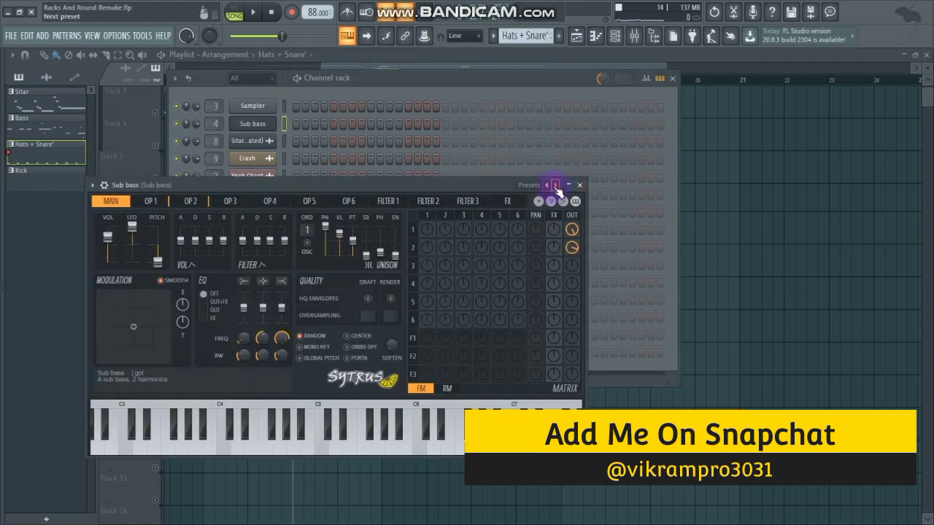
pyautogui.click(549, 184)
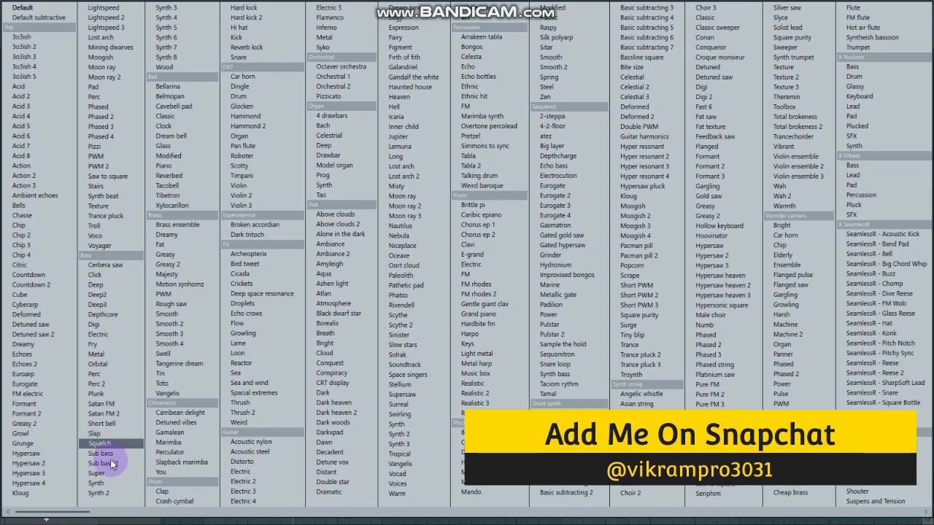
pyautogui.press('Escape')
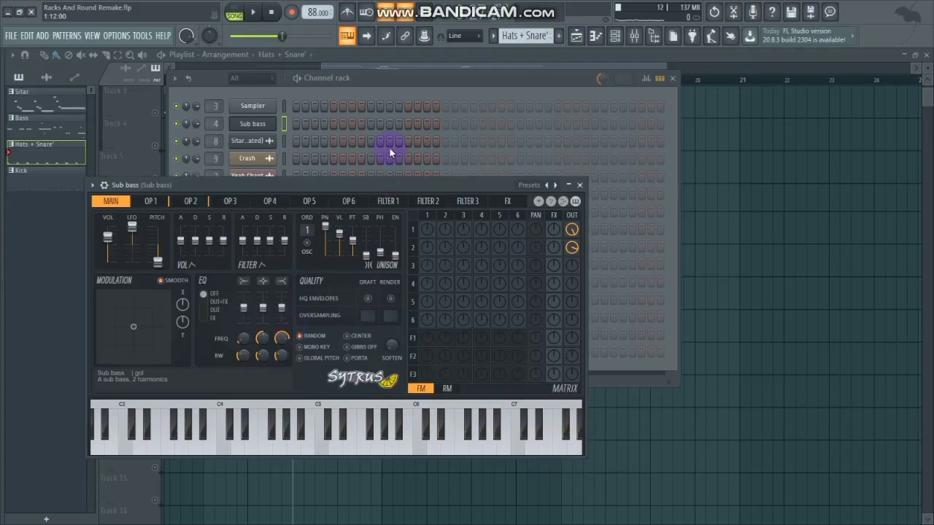
pyautogui.click(381, 79)
pyautogui.click(427, 54)
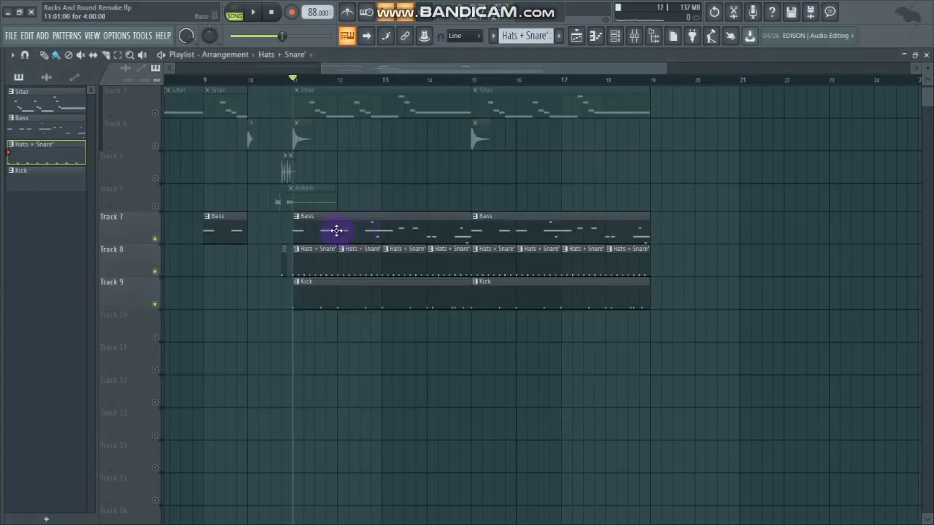
# Play the Bass pattern in the piano roll and examine its notes from the first bar, closing it when done.
pyautogui.doubleClick(336, 230)
pyautogui.click(200, 59)
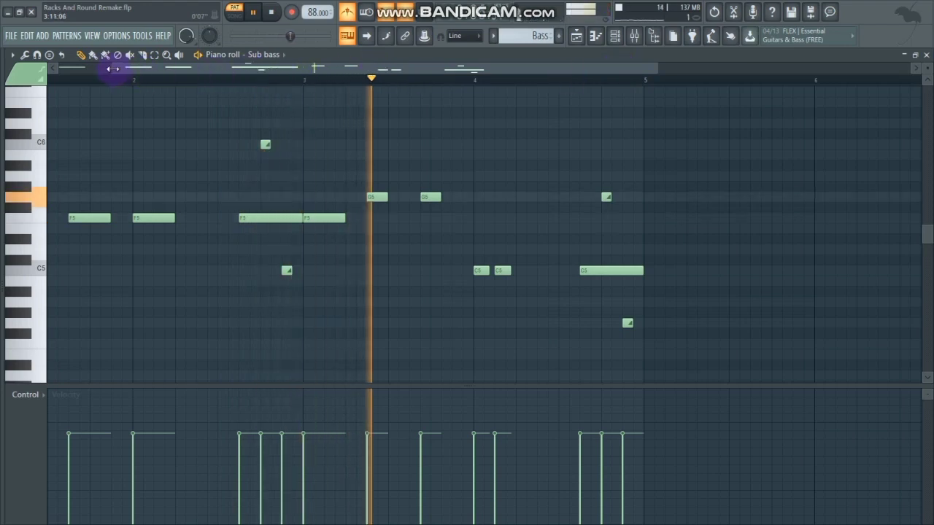
pyautogui.moveTo(114, 70); pyautogui.dragTo(11, 72)
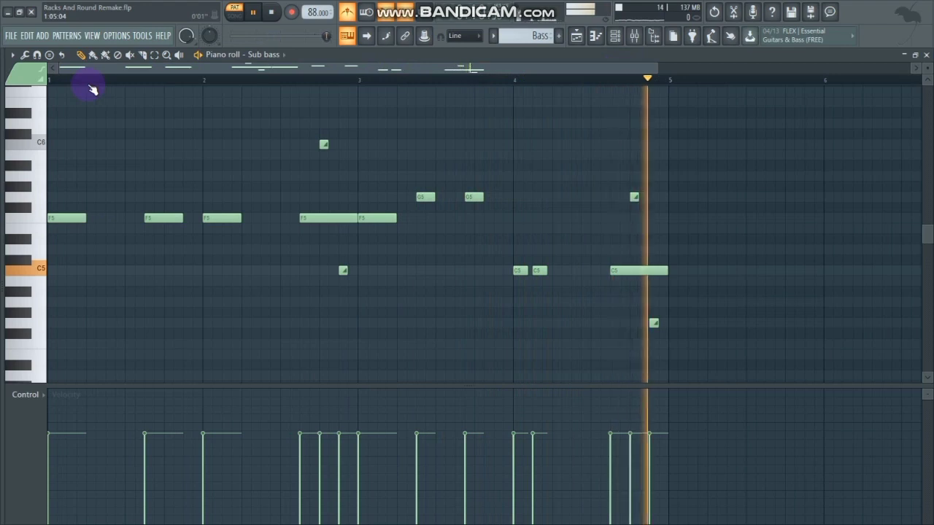
pyautogui.press('space')
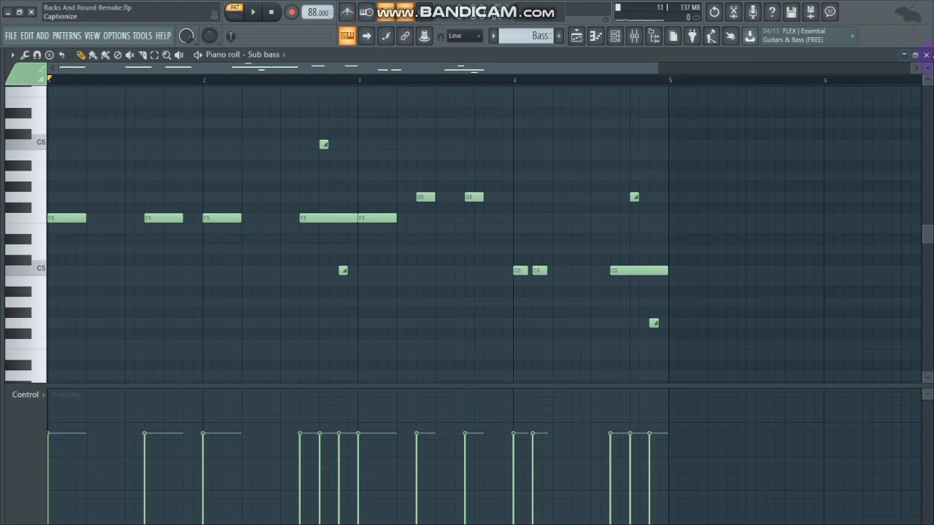
pyautogui.click(926, 56)
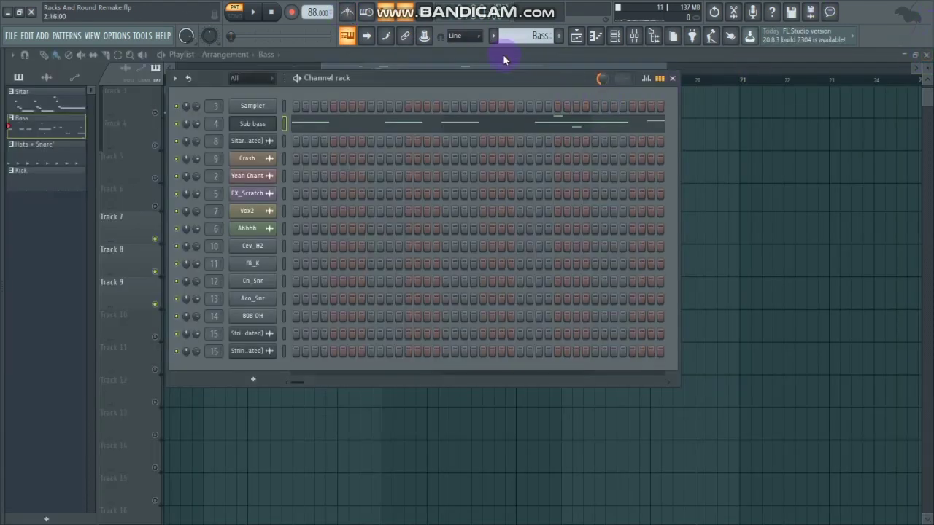
# Listen to the Bass, Hats + Snare and Kick tracks together in the playlist from shortly before bar 11.
pyautogui.press('F6')
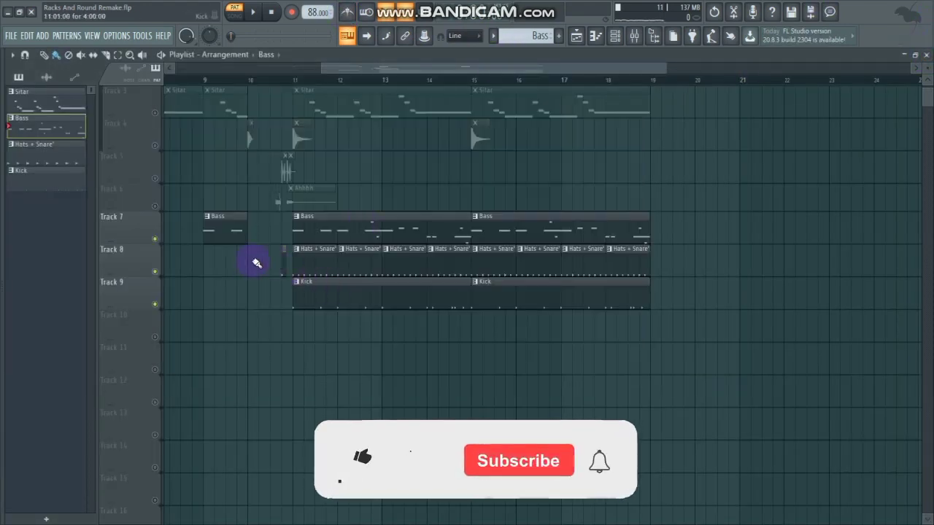
pyautogui.scroll(2, 285, 161)
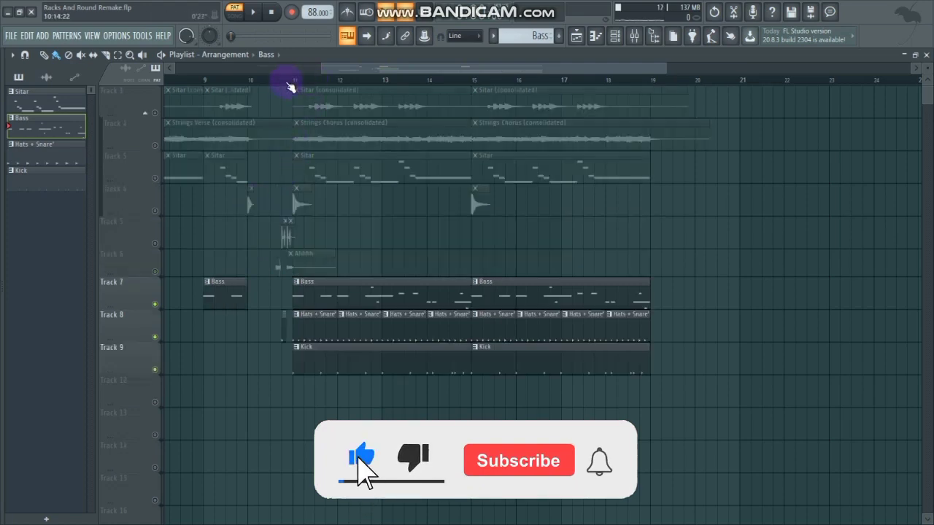
pyautogui.click(279, 81)
pyautogui.press('space')
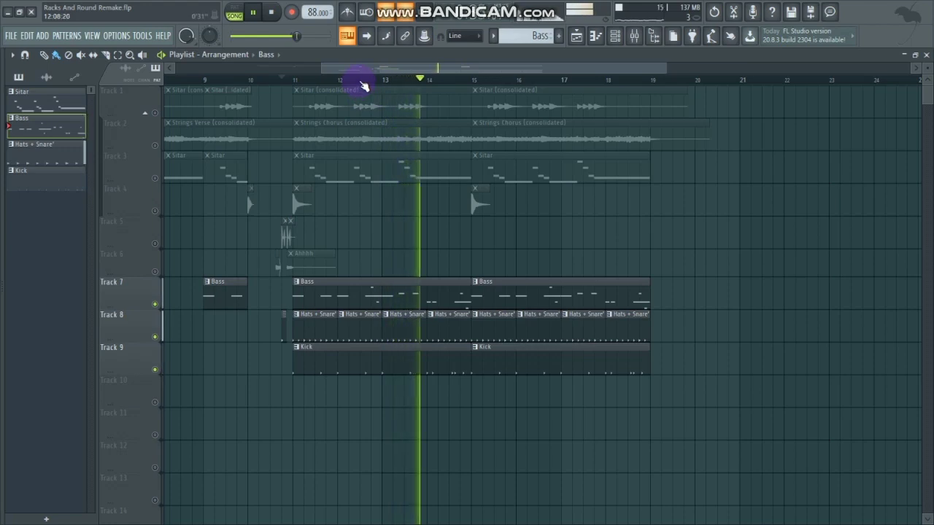
pyautogui.press('space')
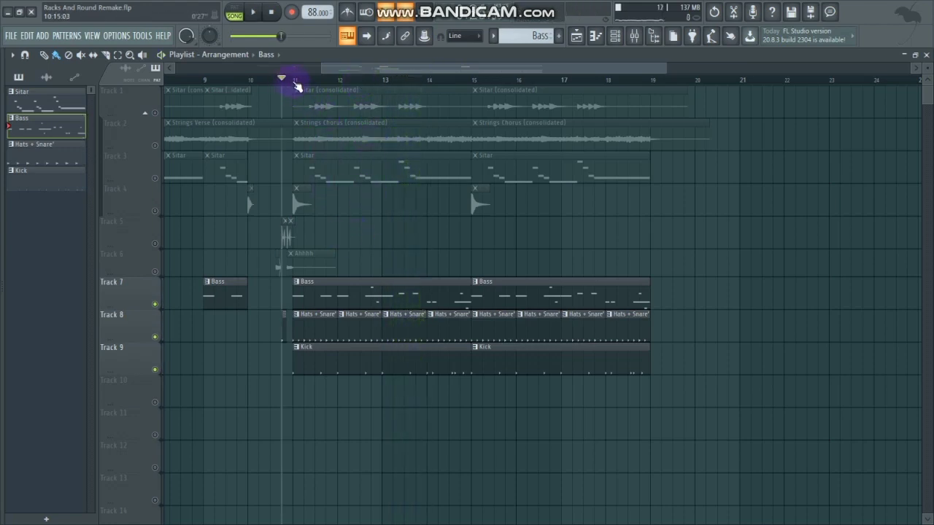
# Isolate the Sub bass and BL_K mixer tracks and examine the low cut in BL_K's Fruity Parametric EQ 2.
pyautogui.click(635, 36)
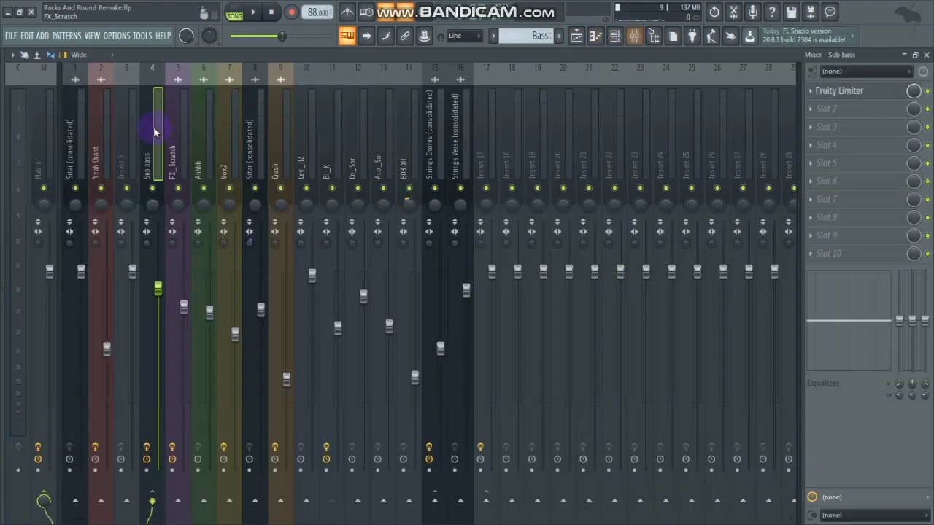
pyautogui.press('space')
pyautogui.click(333, 198)
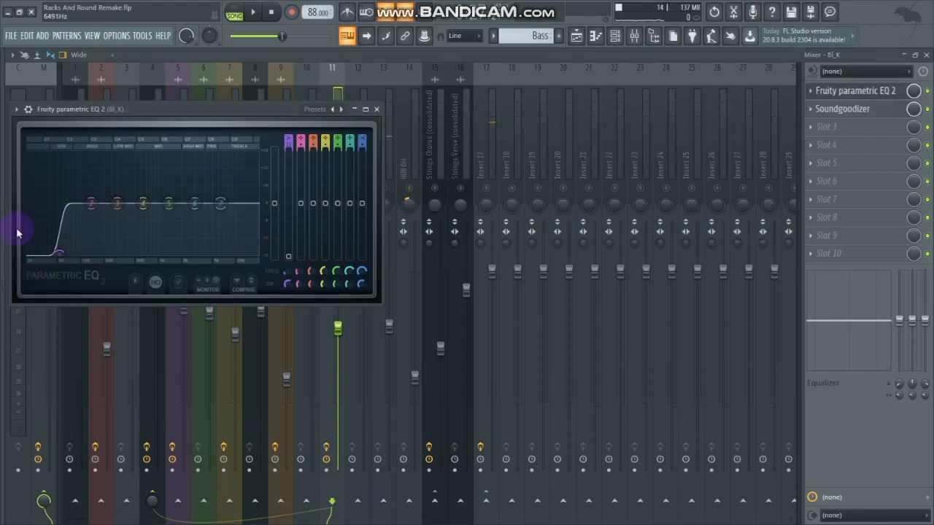
pyautogui.moveTo(30, 221); pyautogui.dragTo(45, 259)
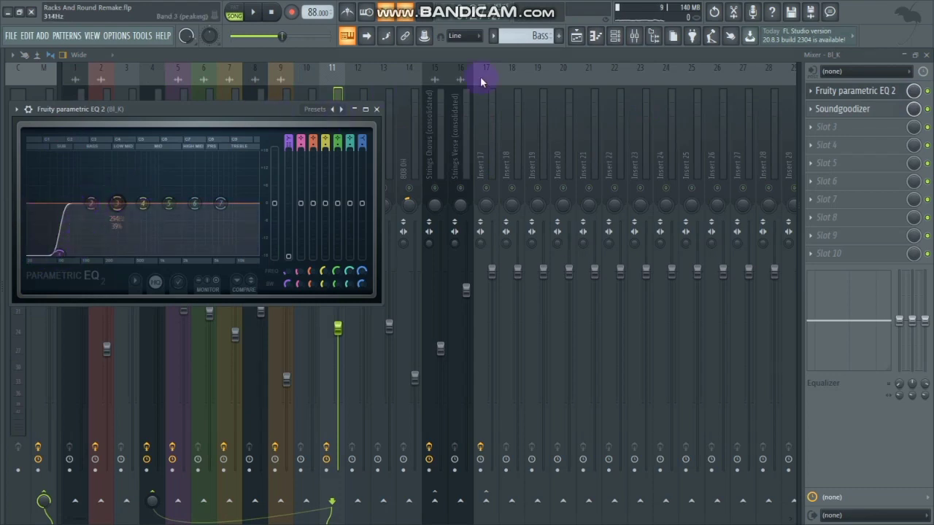
pyautogui.click(818, 92)
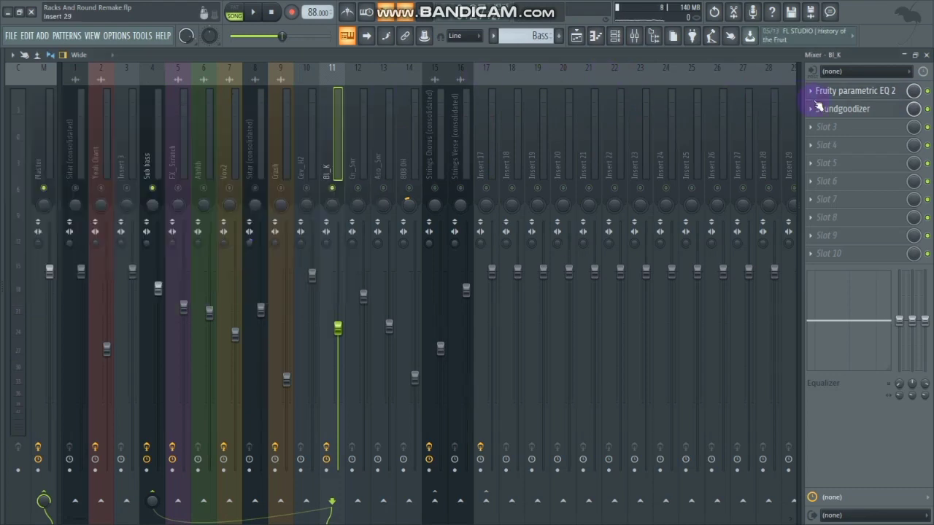
# Examine the Soundgoodizer on the BL_K mixer track and compare playback with the track's effects disabled and enabled.
pyautogui.click(819, 111)
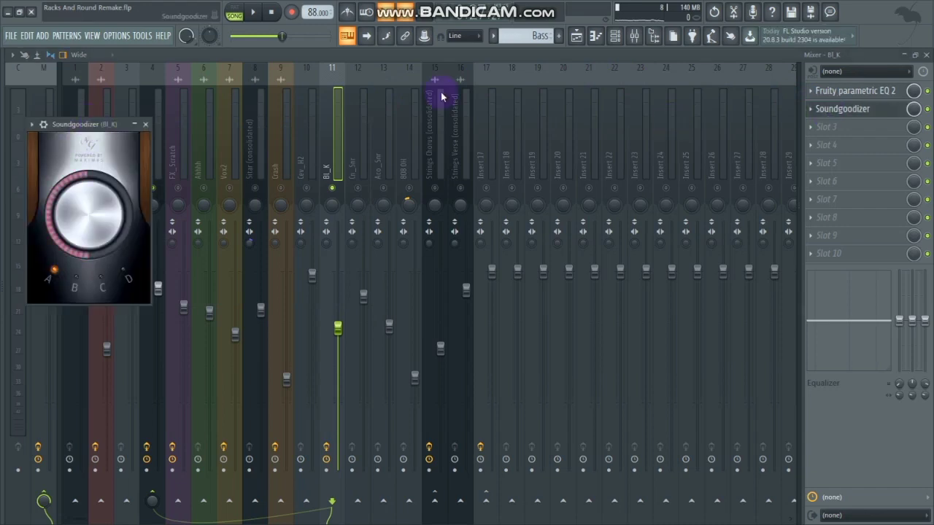
pyautogui.moveTo(440, 95); pyautogui.dragTo(475, 90)
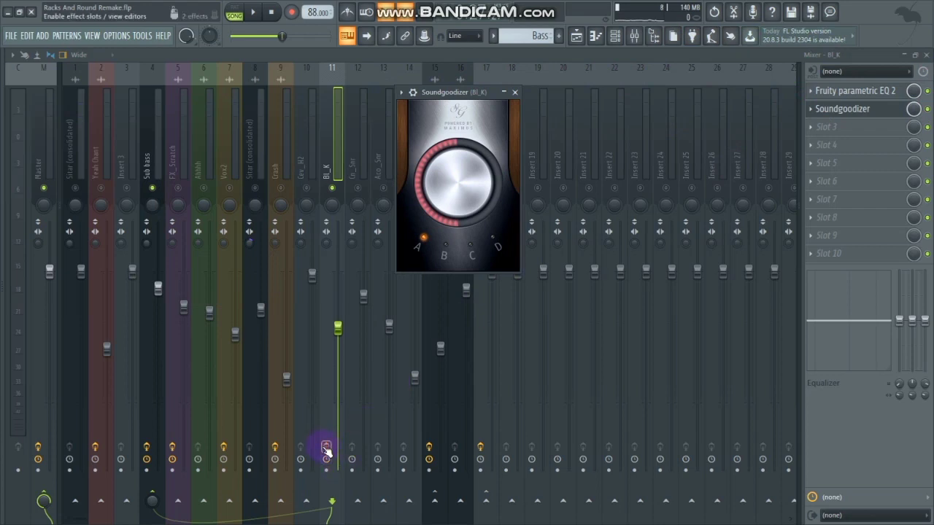
pyautogui.press('space')
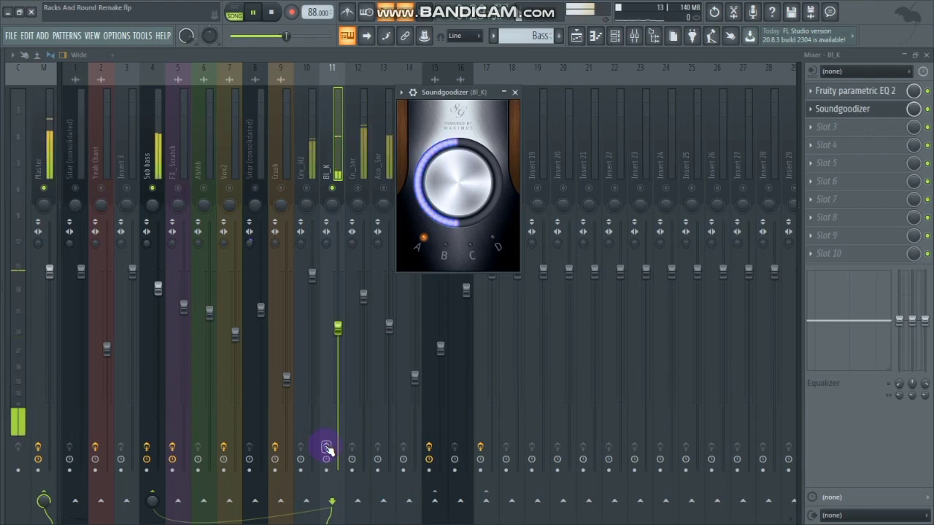
pyautogui.press('space')
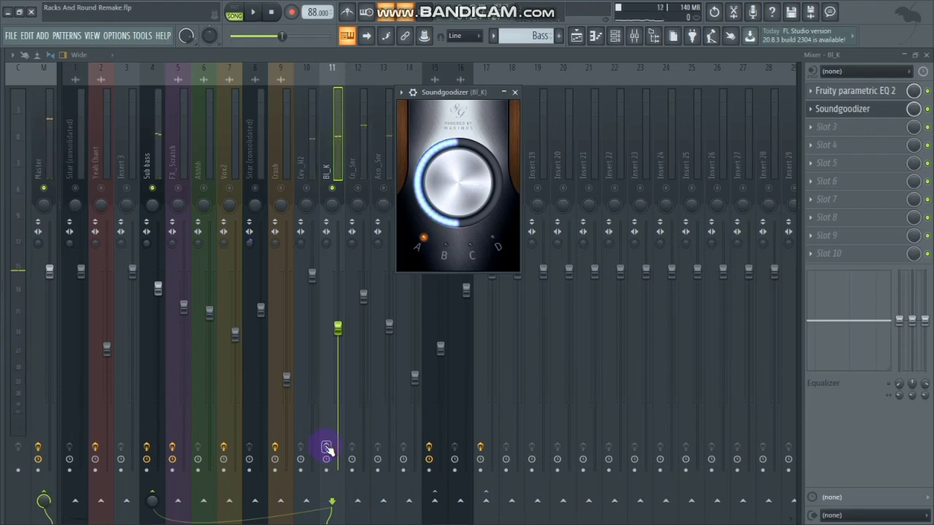
pyautogui.press('space')
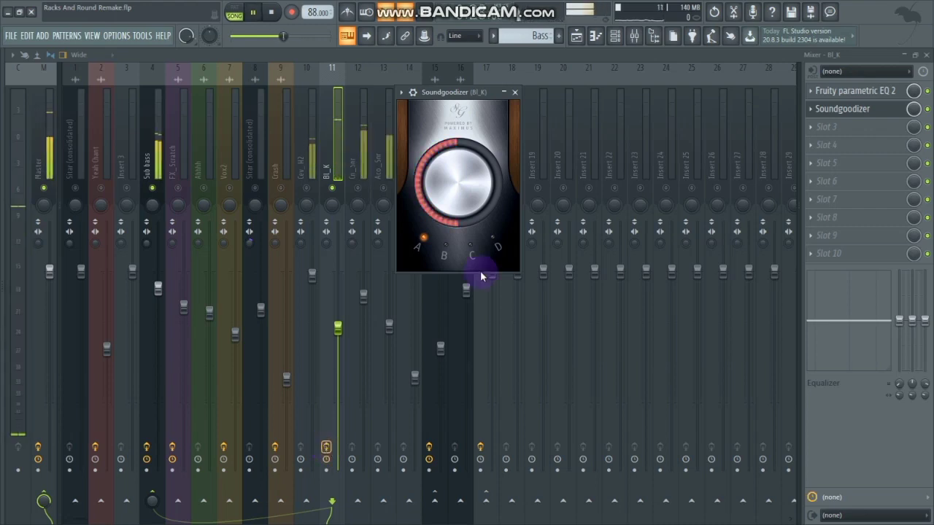
pyautogui.press('space')
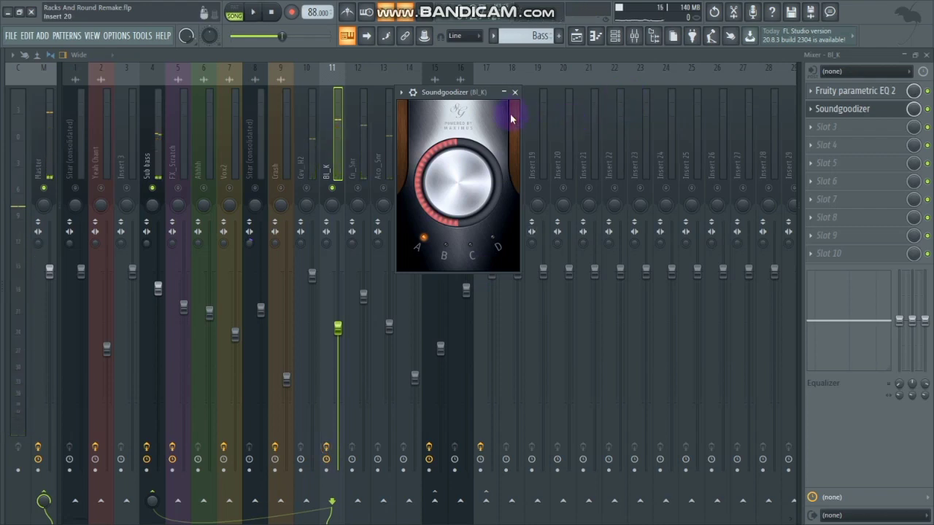
pyautogui.click(515, 92)
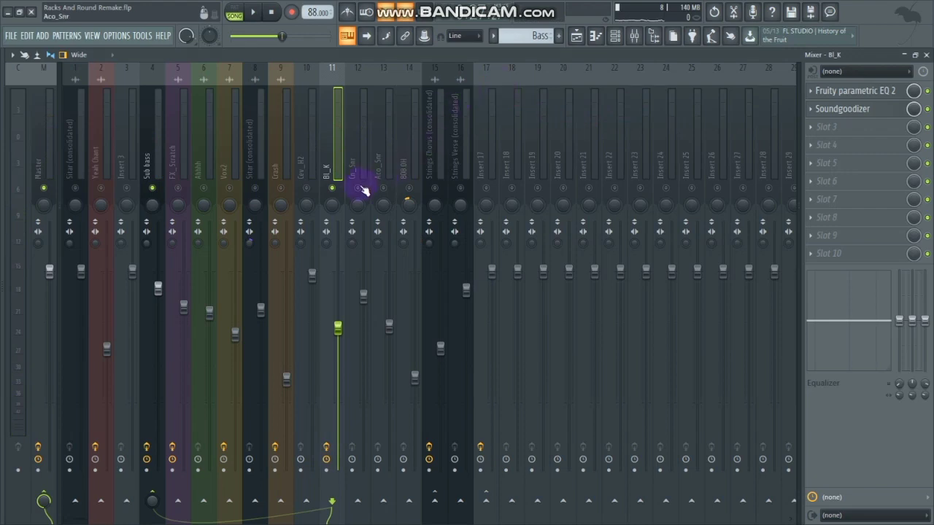
# Unmute the Cn_Snr and Aco_Snr mixer tracks and check their effect slots and equalizer settings.
pyautogui.click(371, 161)
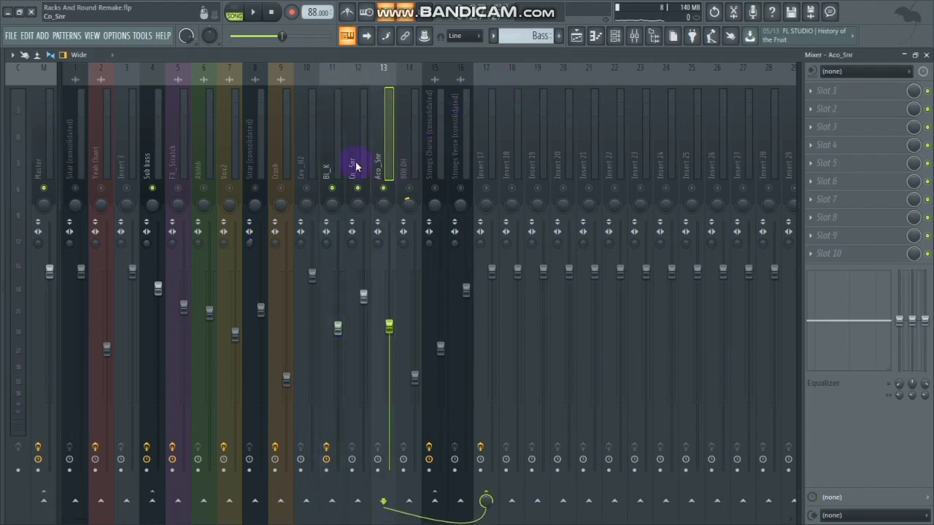
pyautogui.click(358, 162)
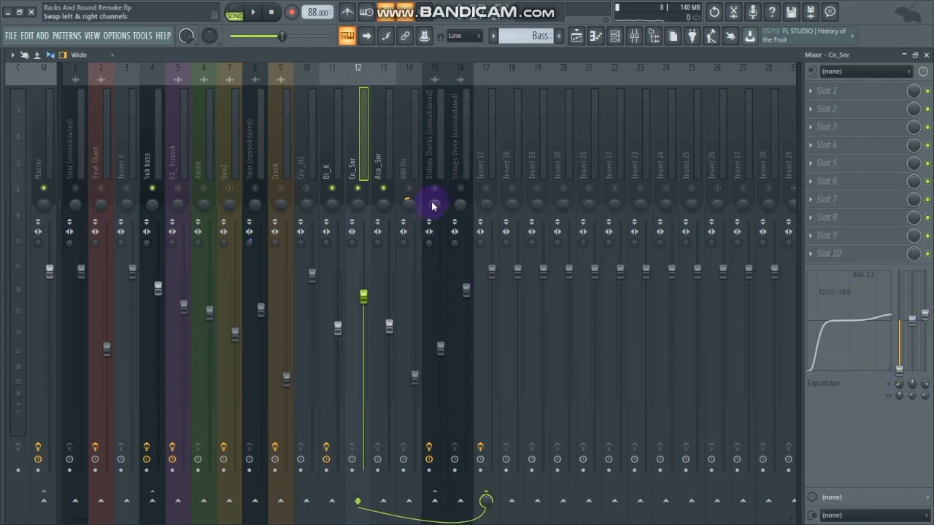
pyautogui.click(386, 167)
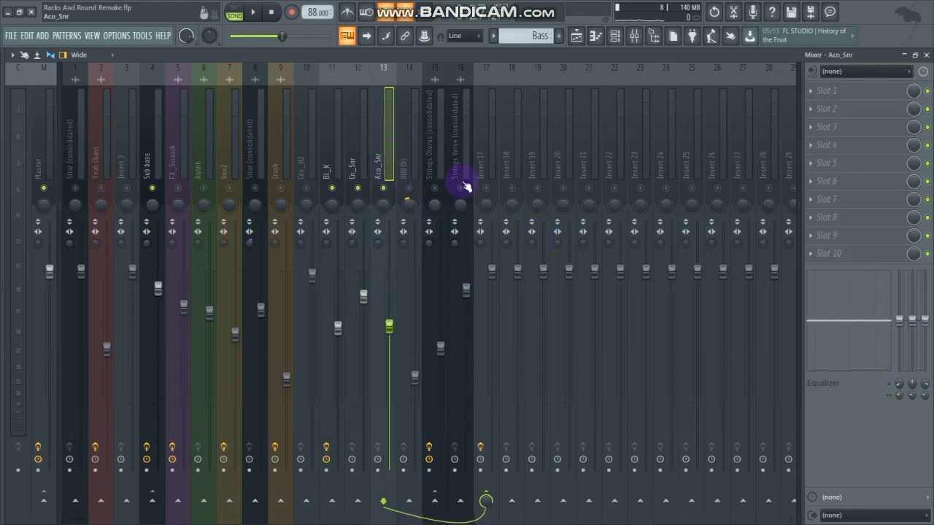
# Select the Insert 17 mixer track and compare playback with its Fruity Reeverb 2 disabled and enabled.
pyautogui.click(485, 146)
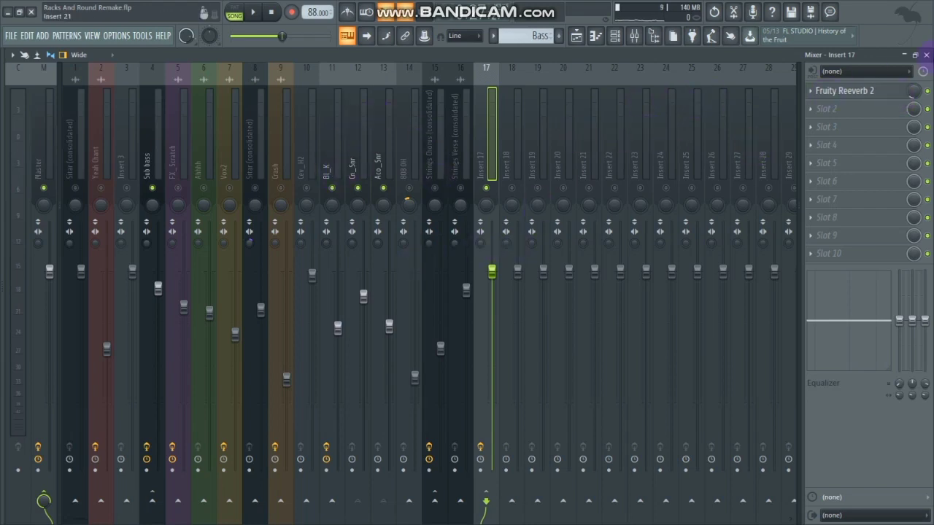
pyautogui.press('space')
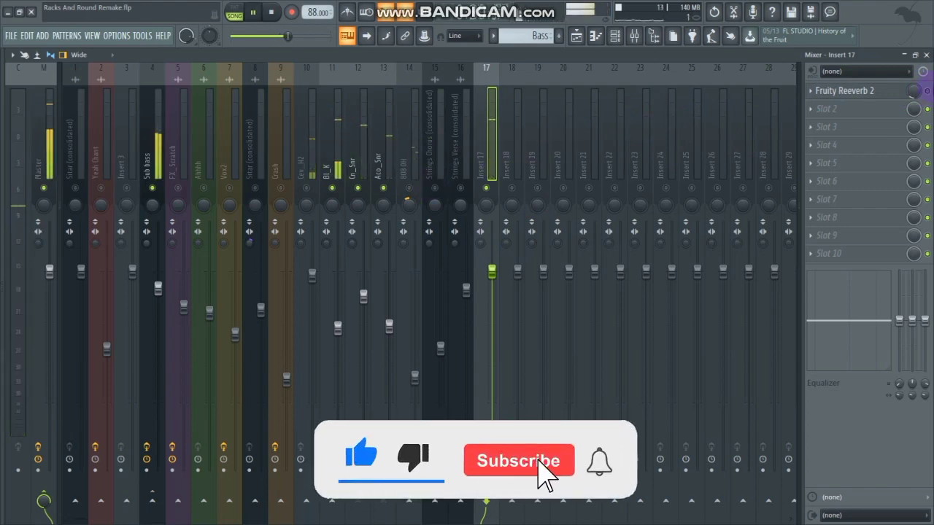
pyautogui.press('space')
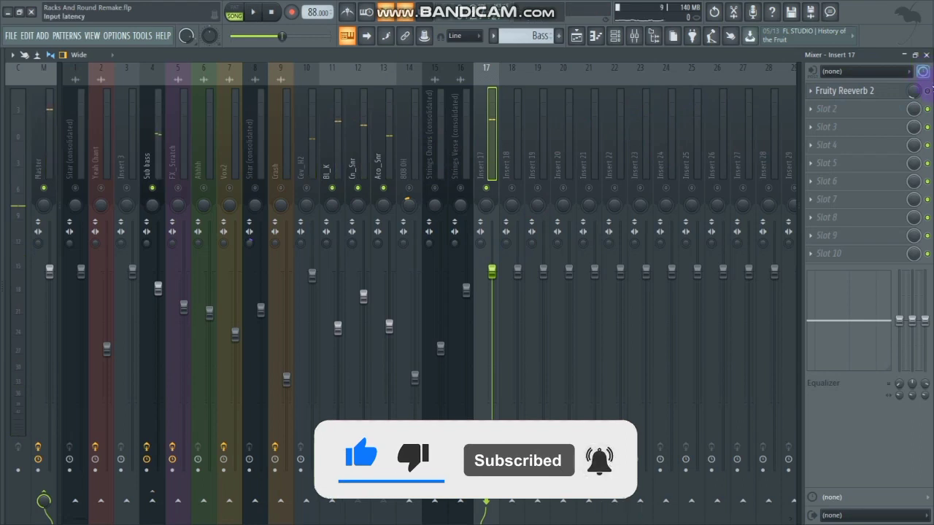
pyautogui.press('space')
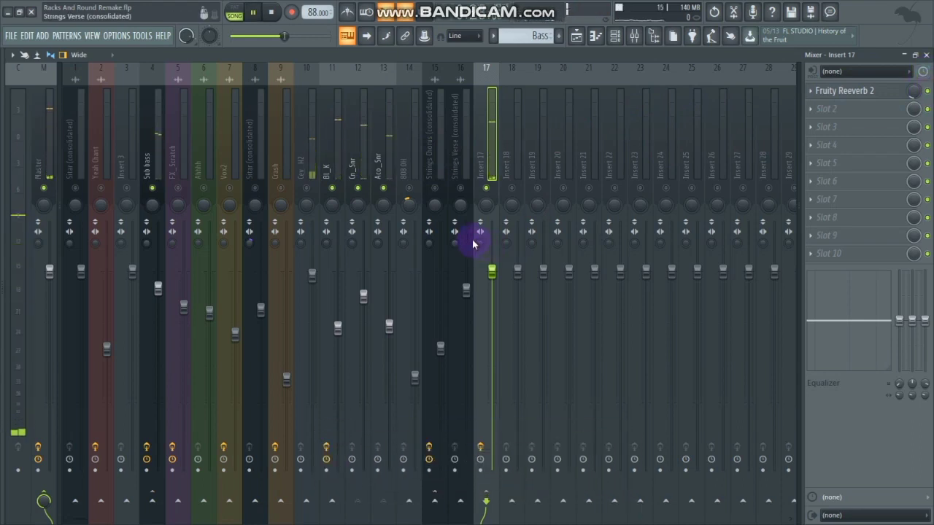
pyautogui.press('space')
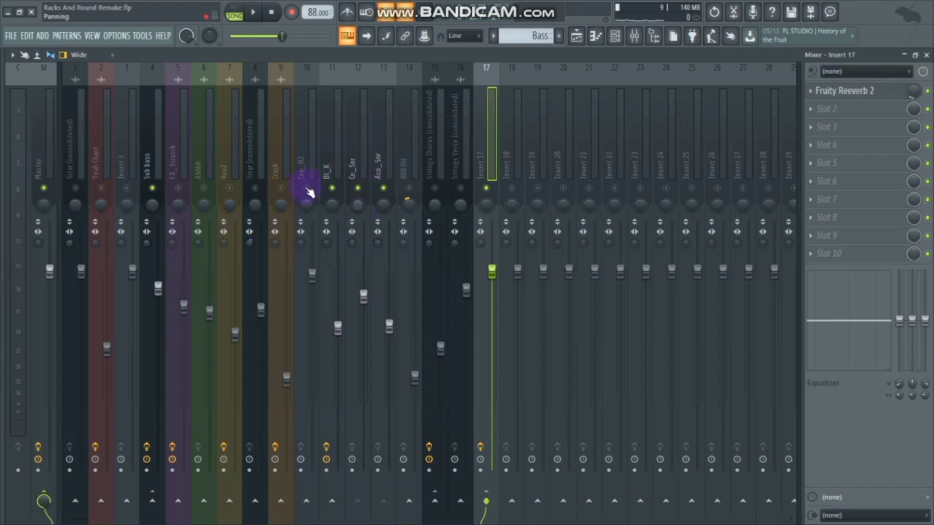
# Unmute the Cev_H2 mixer track and listen to it with its equalizer's low shelf frequency lowered to 21 Hz and the high shelf pulled down.
pyautogui.click(310, 155)
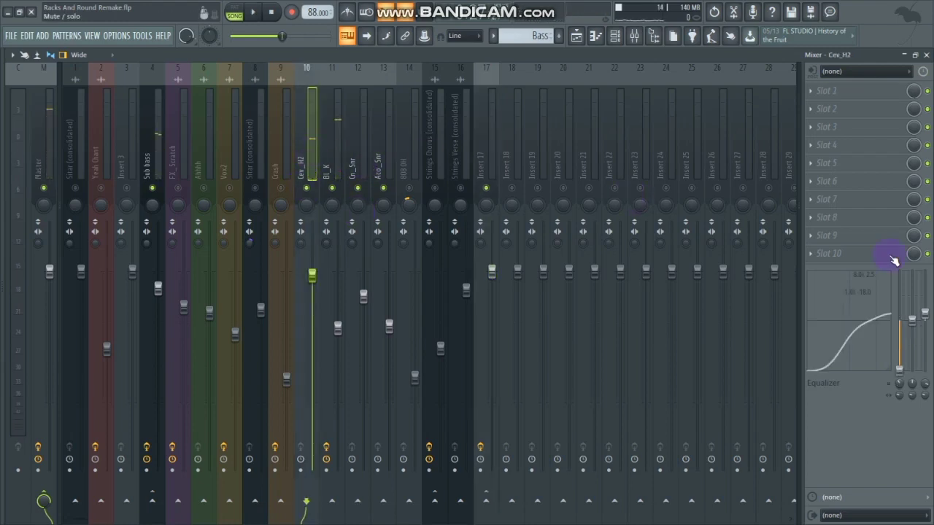
pyautogui.moveTo(901, 386); pyautogui.dragTo(927, 321)
pyautogui.press('space')
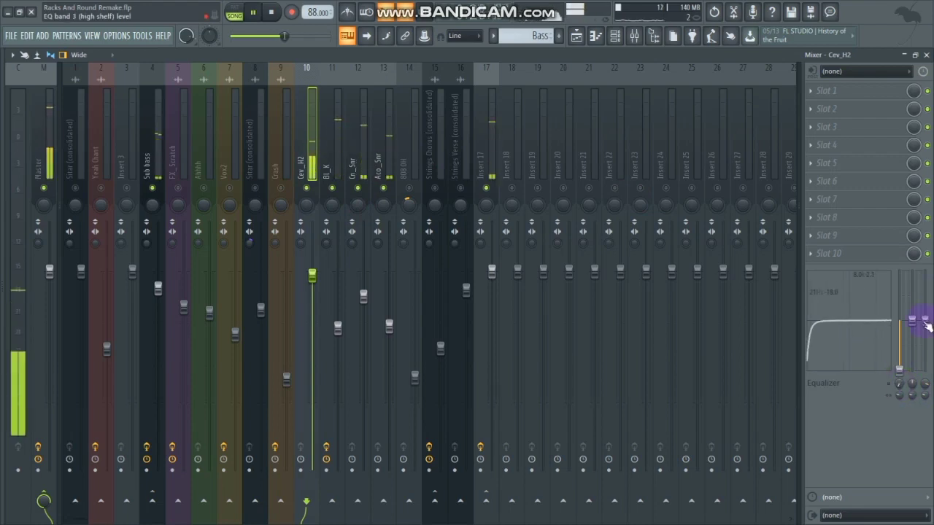
pyautogui.press('space')
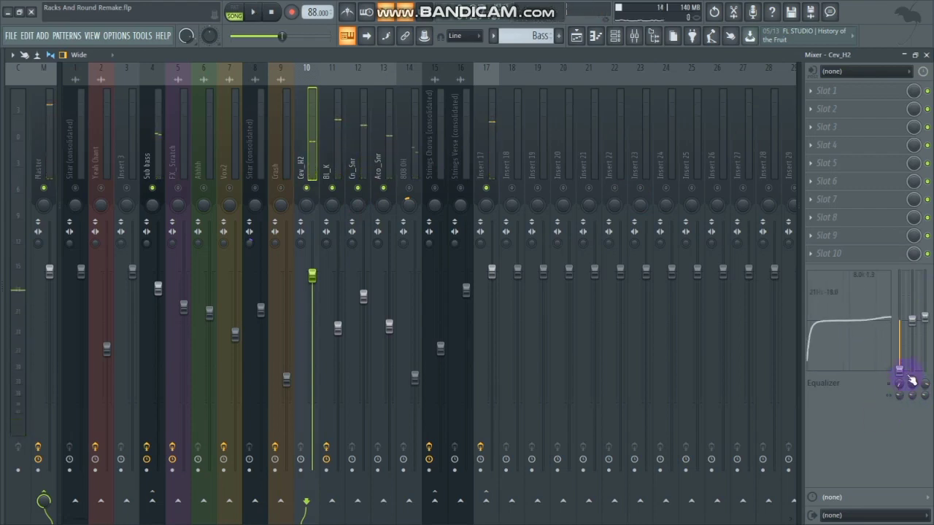
# Raise the Cev_H2 equalizer's low shelf frequency to about 762 Hz and listen to the hi-hats with the low cut restored.
pyautogui.moveTo(899, 383); pyautogui.dragTo(900, 354)
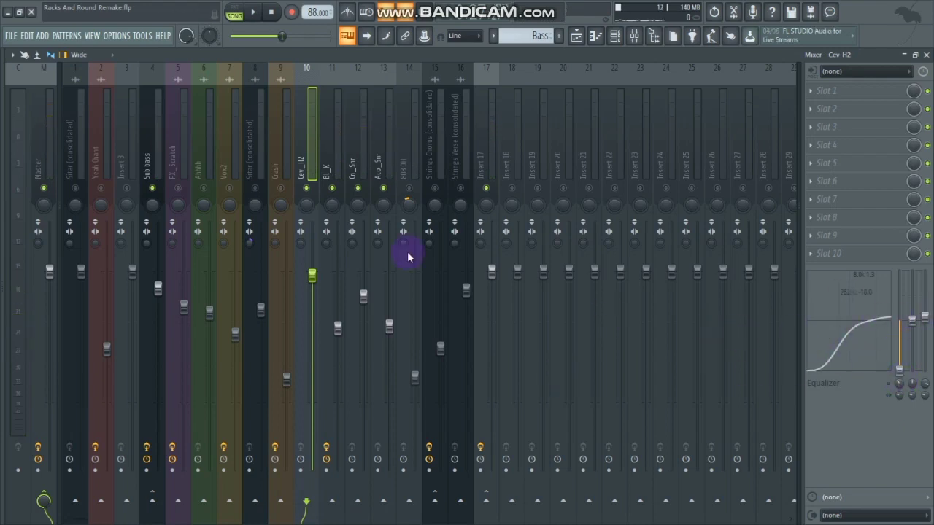
pyautogui.press('space')
pyautogui.press('space')
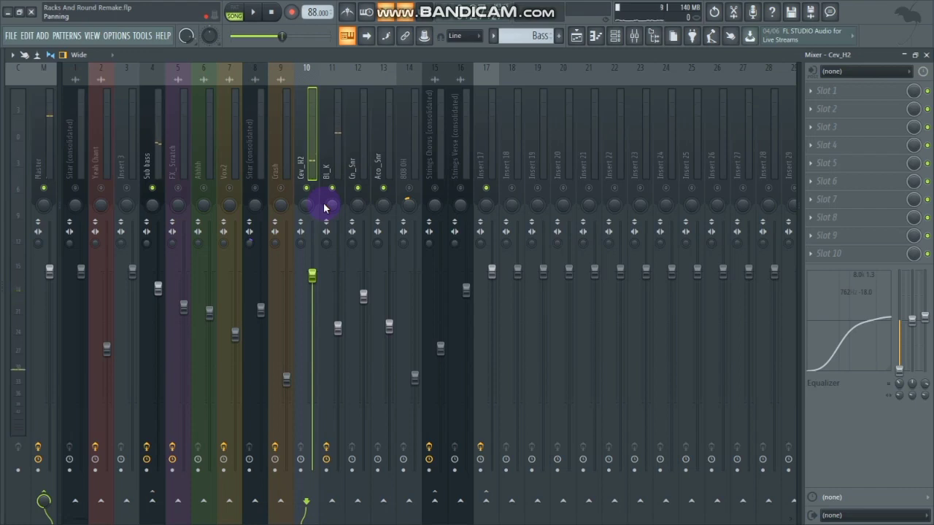
pyautogui.press('space')
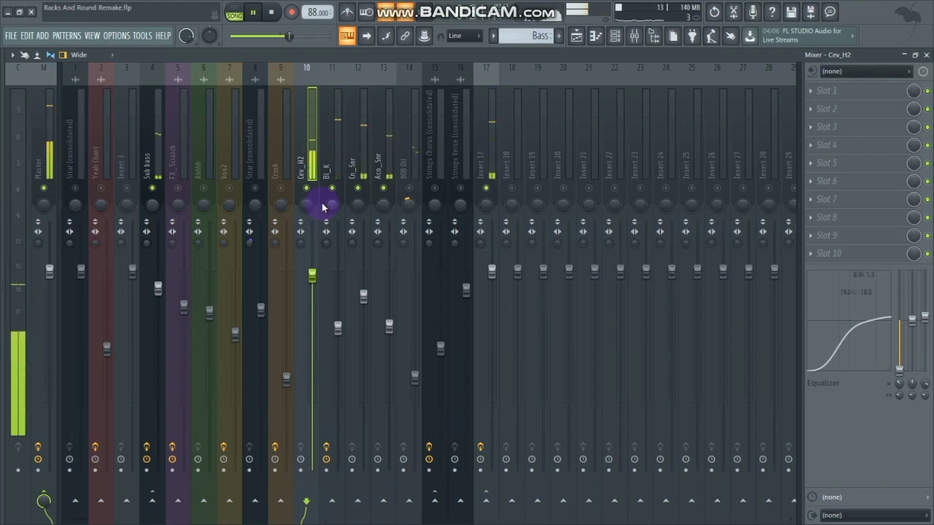
pyautogui.press('space')
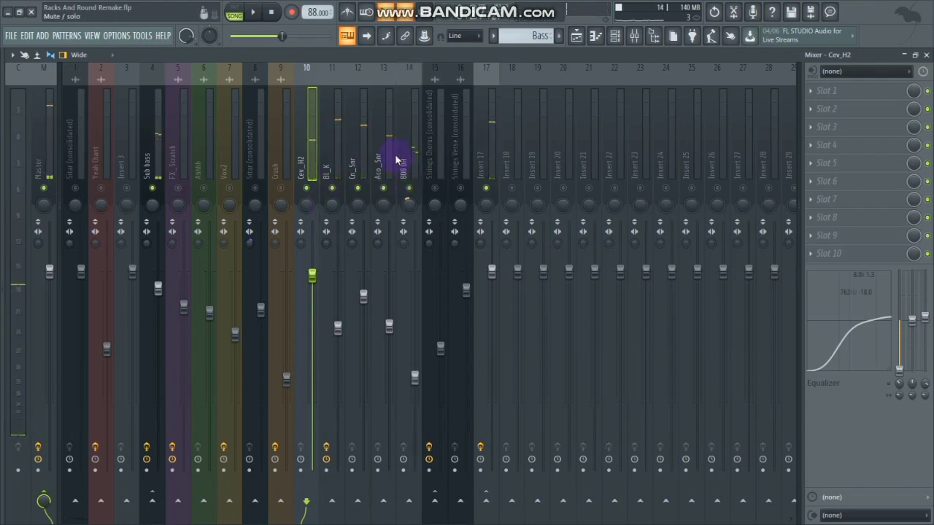
# Unmute the 808 OH mixer track, check its effect slots and equalizer, and listen to it with the other drums.
pyautogui.click(392, 159)
pyautogui.click(412, 154)
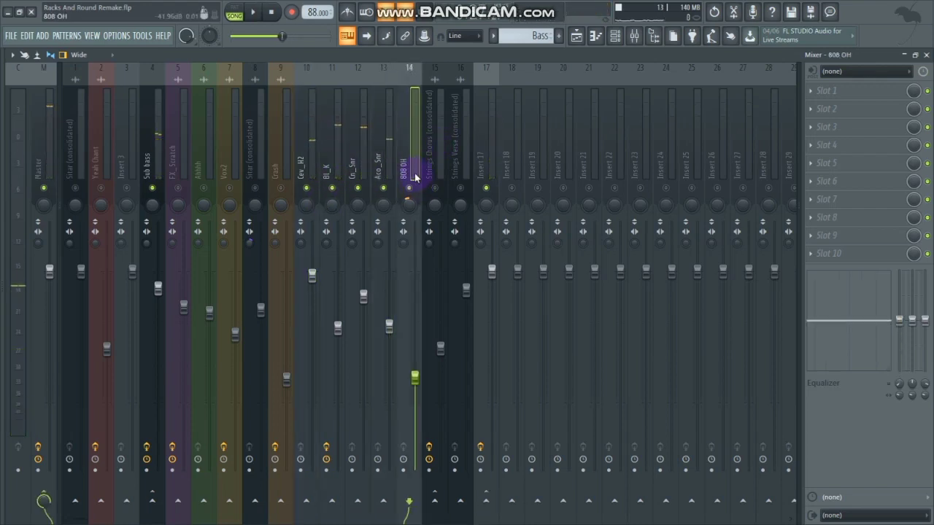
pyautogui.press('space')
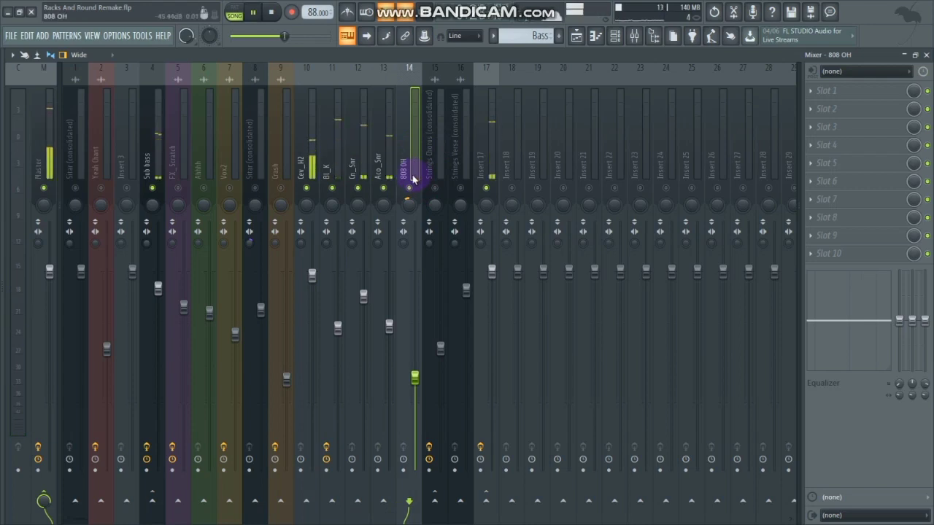
pyautogui.press('space')
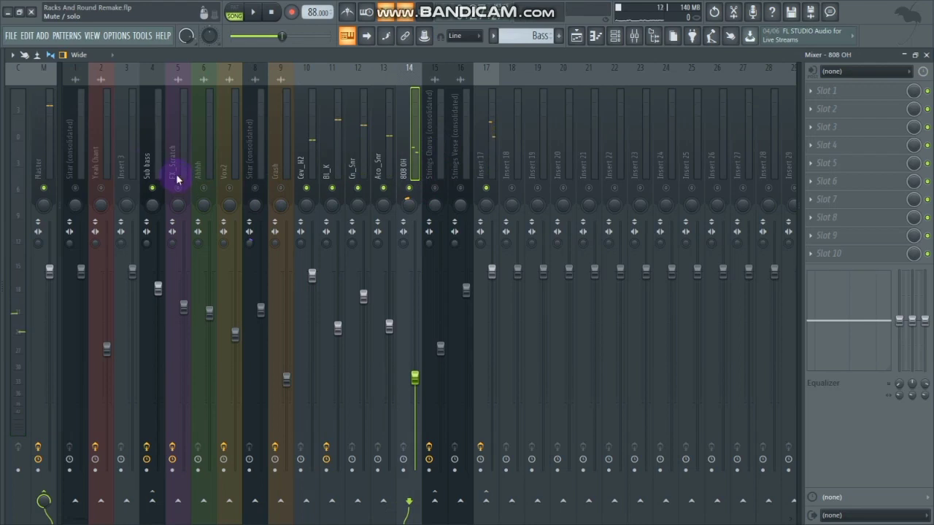
# Examine the sidechain routing from BL_K to Sub bass and the compressor settings in Sub bass's Fruity Limiter.
pyautogui.click(146, 164)
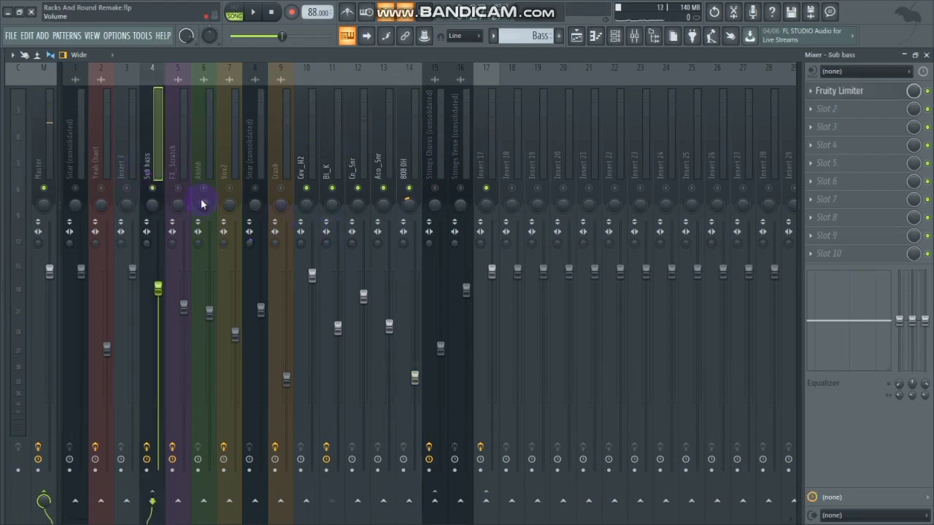
pyautogui.click(334, 153)
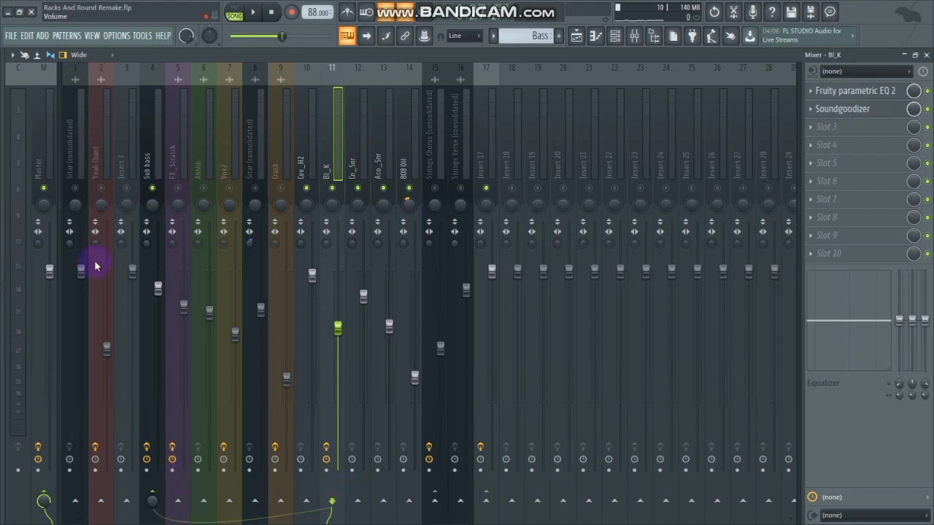
pyautogui.click(150, 161)
pyautogui.click(840, 90)
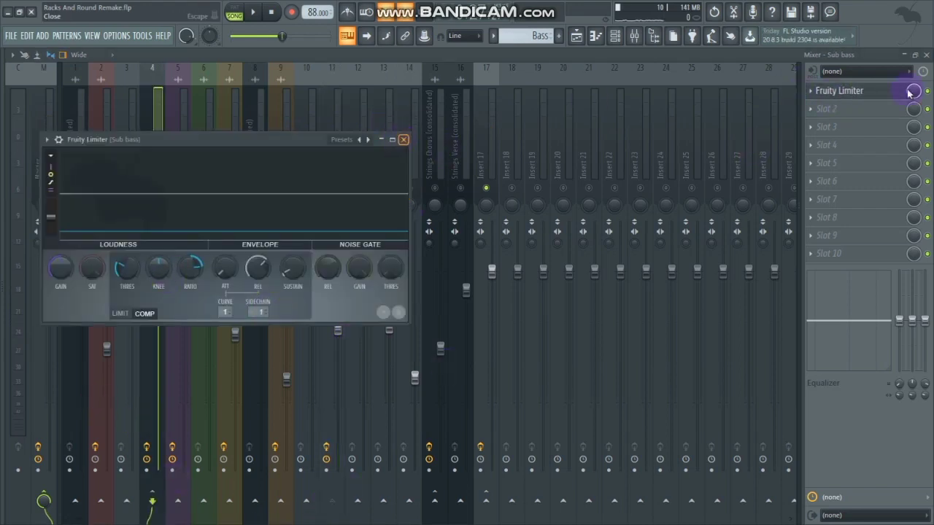
pyautogui.press('Escape')
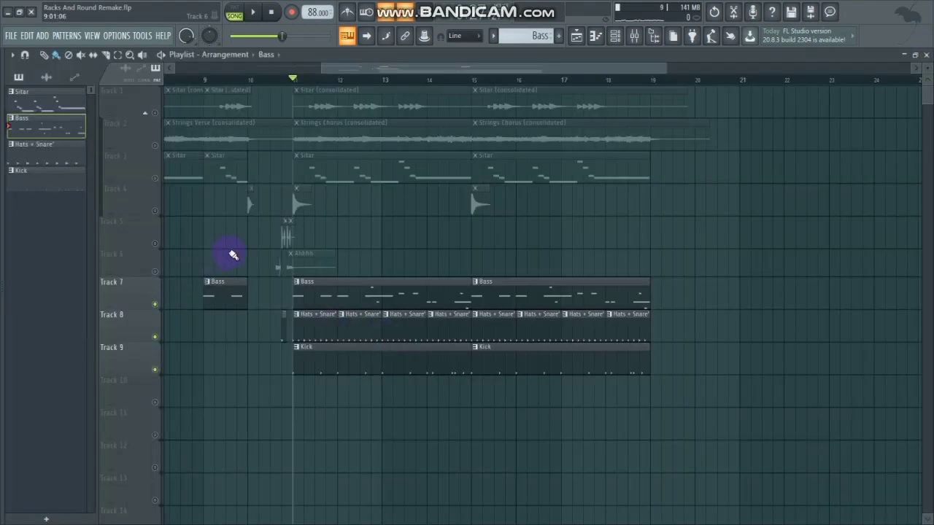
# Solo Track 4 in the playlist, unmute all mixer tracks, and listen to the Track 4 sample at bar 11.
pyautogui.click(157, 214)
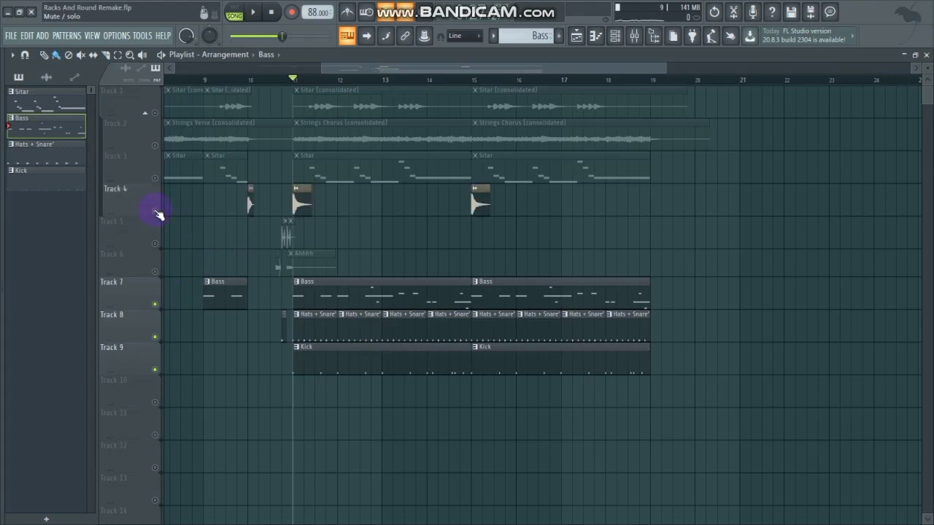
pyautogui.rightClick(158, 214)
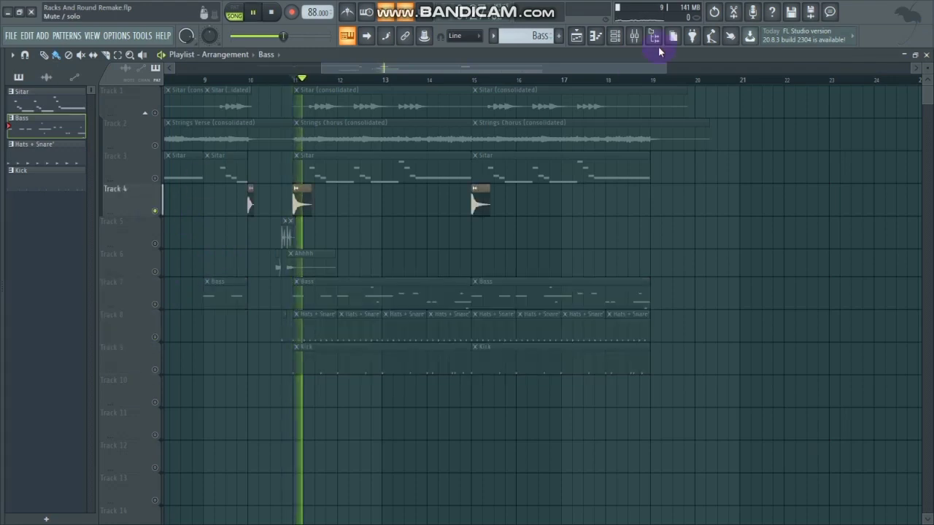
pyautogui.click(635, 36)
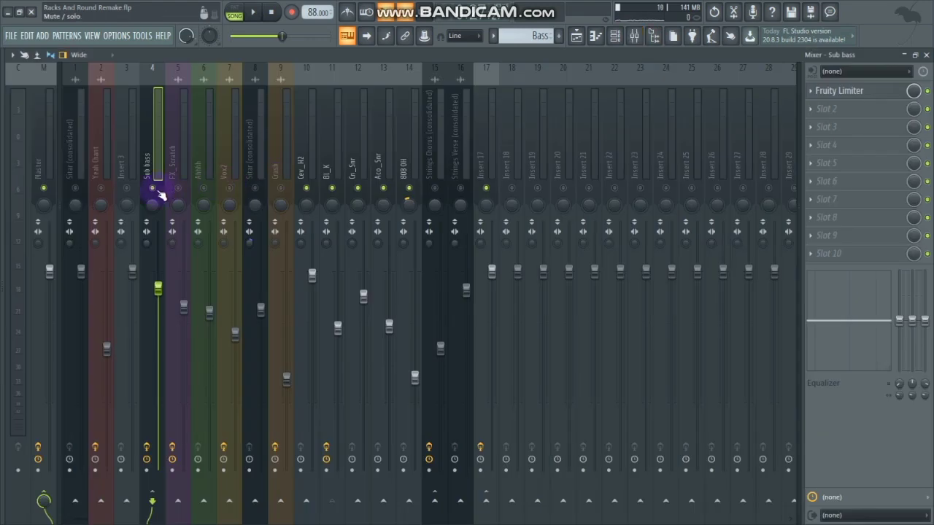
pyautogui.rightClick(156, 191)
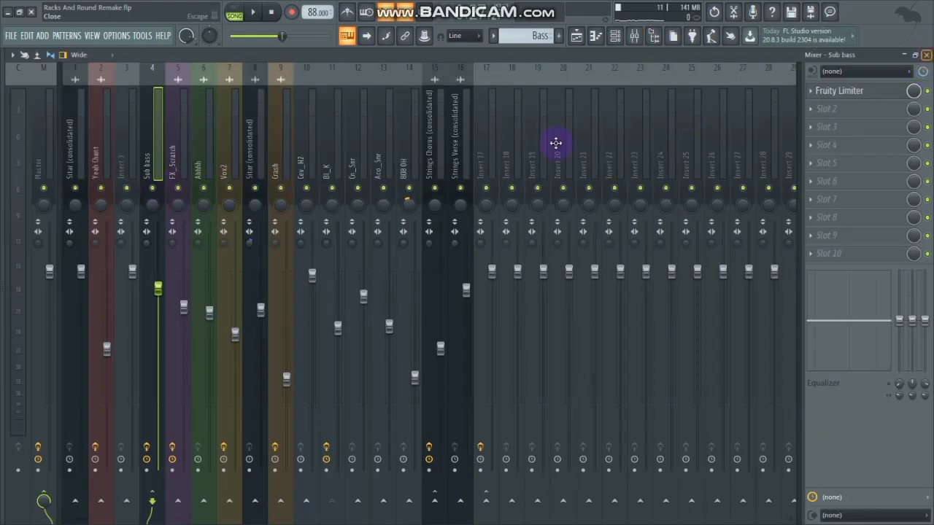
pyautogui.press('F9')
pyautogui.press('space')
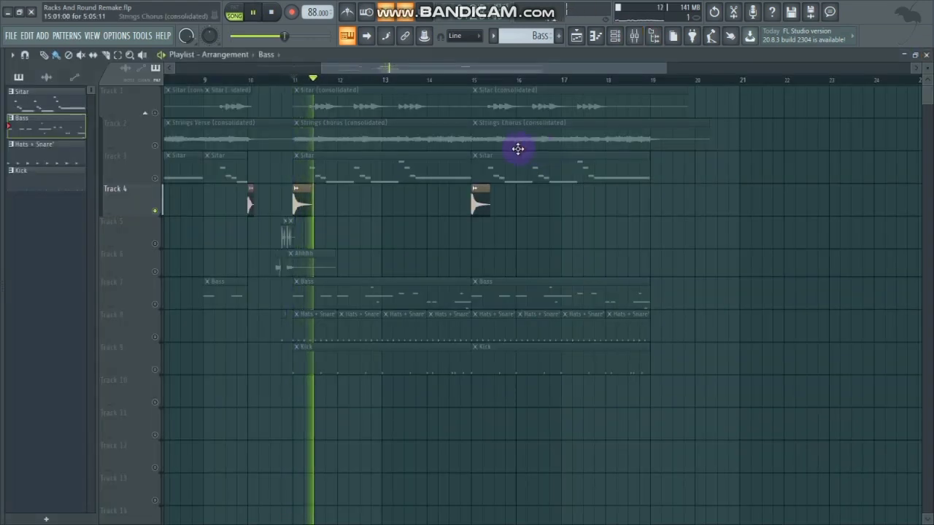
pyautogui.press('space')
# Solo and play playlist Track 5 from just before bar 11, and show the Legacy folder inside the browser's Packs.
pyautogui.click(286, 79)
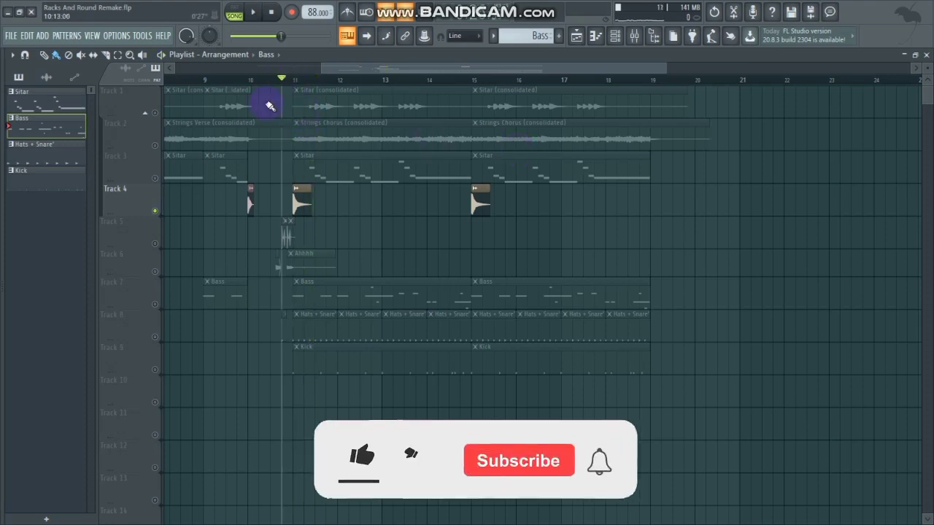
pyautogui.rightClick(155, 243)
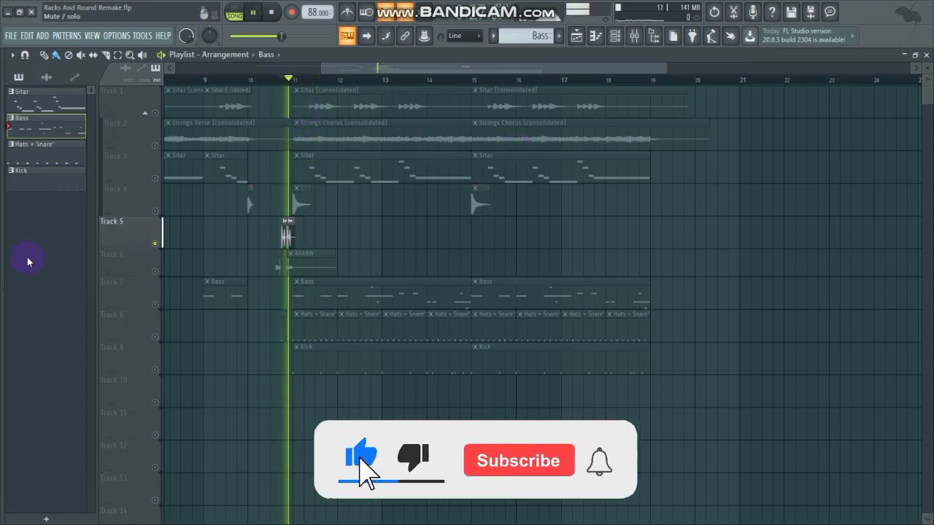
pyautogui.click(53, 89)
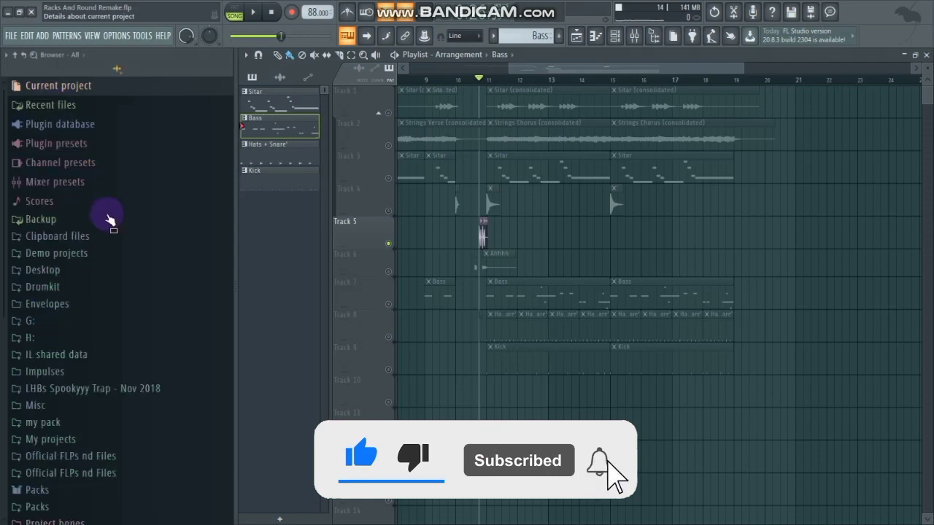
pyautogui.scroll(-3, 71, 354)
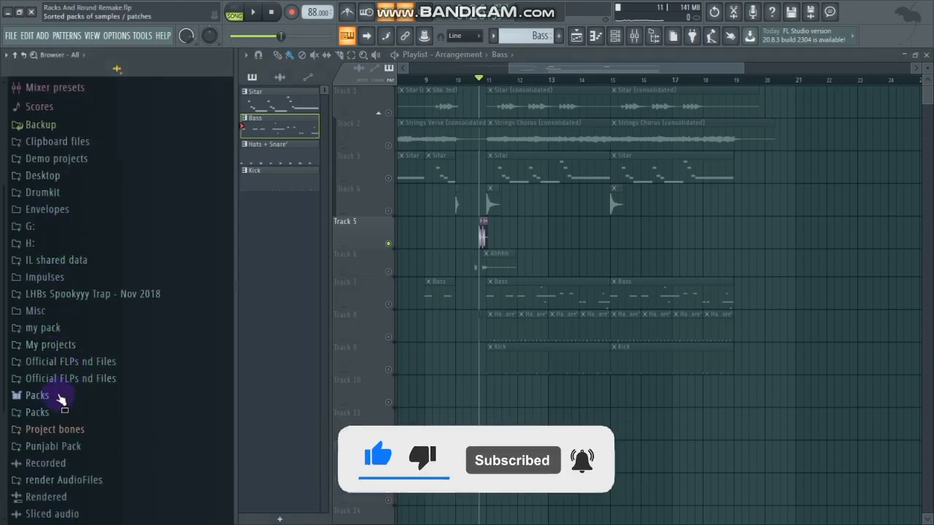
pyautogui.click(38, 395)
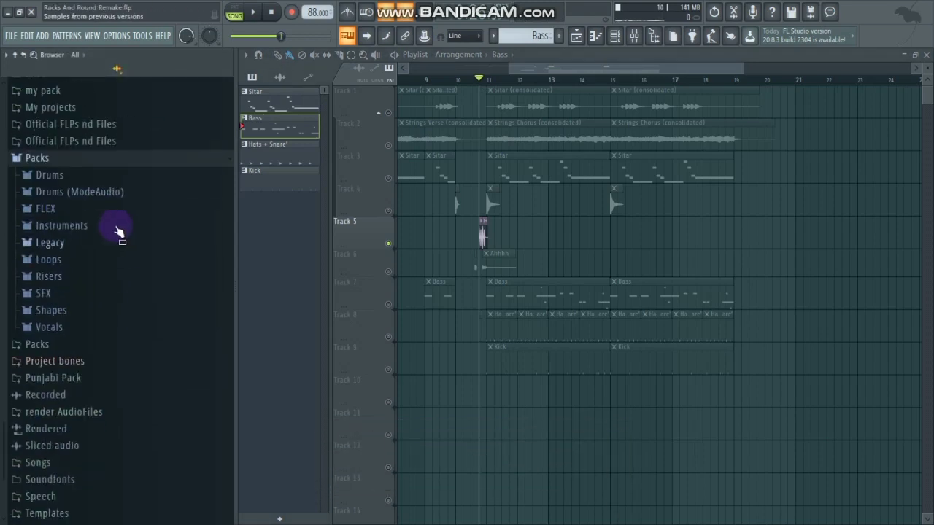
pyautogui.click(64, 246)
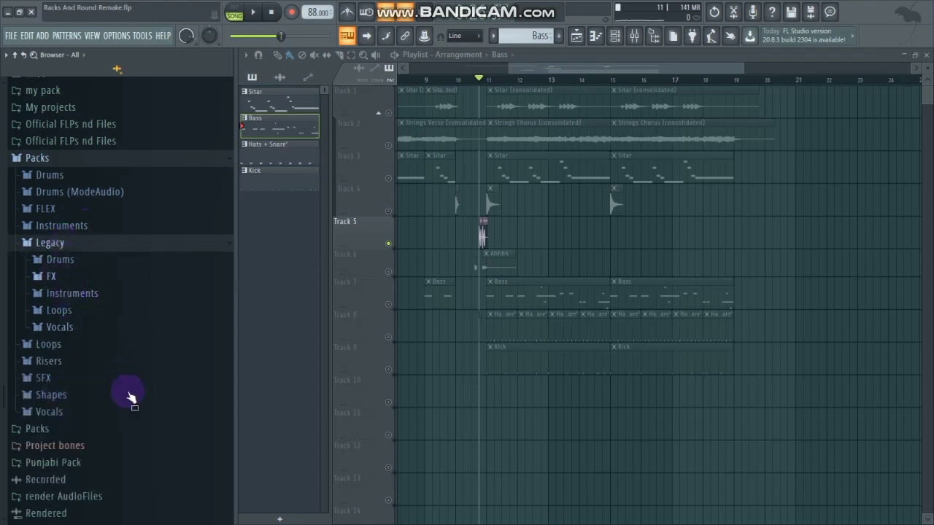
pyautogui.click(3, 311)
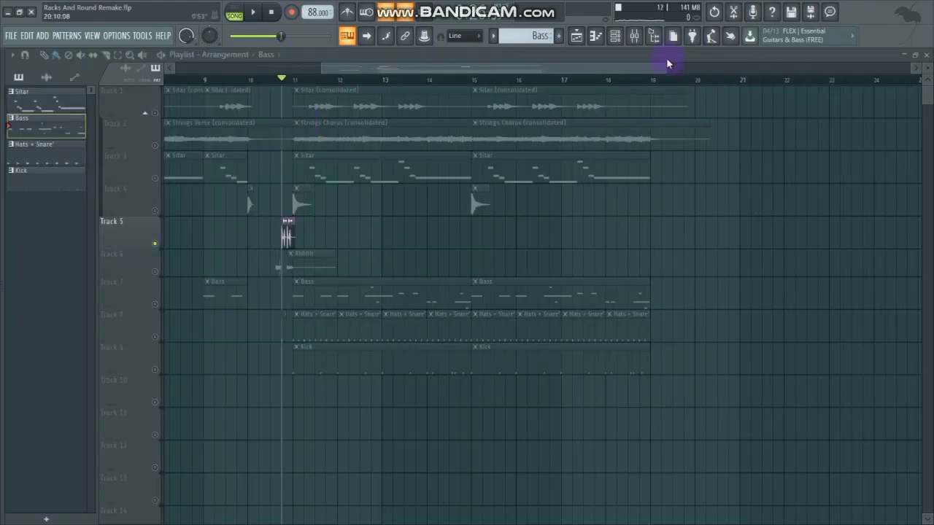
# Play the soloed scratch sample with the mixer shown and check the FX_Scratch track's effect slots and equalizer.
pyautogui.scroll(1, 536, 72)
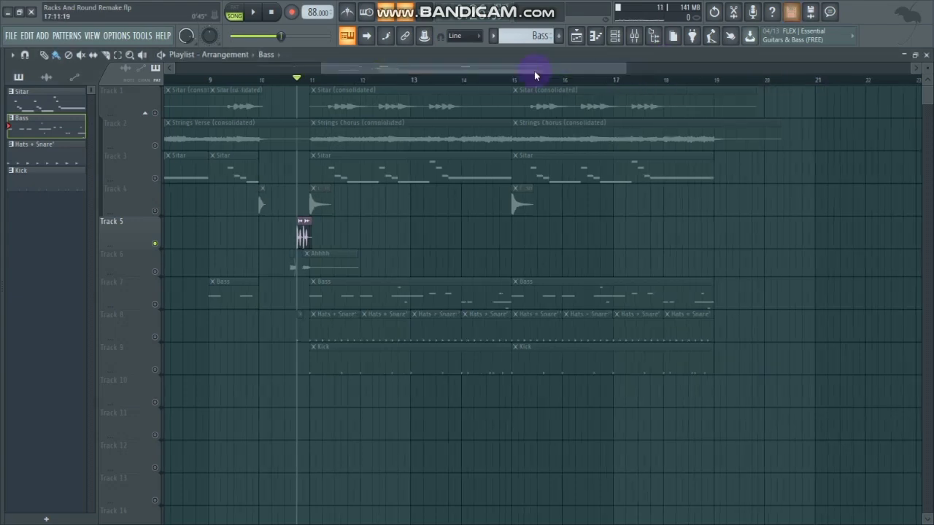
pyautogui.click(635, 40)
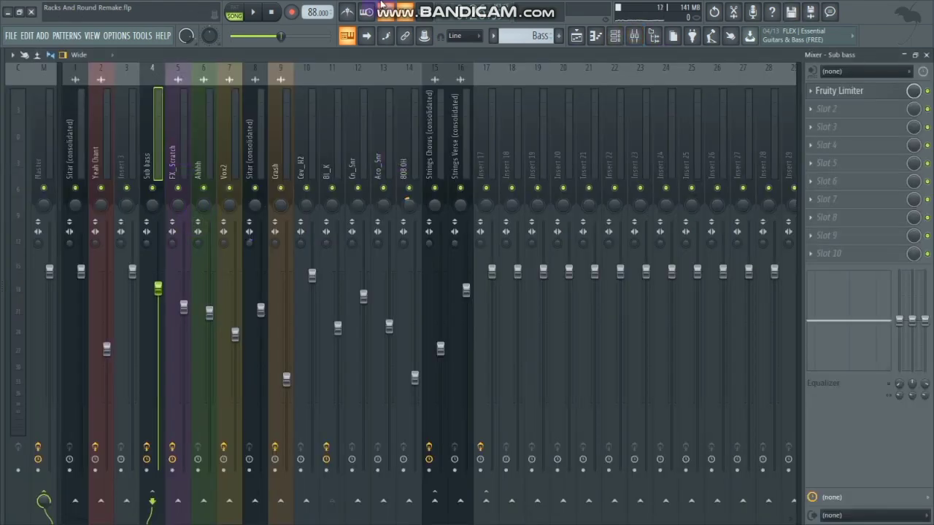
pyautogui.press('space')
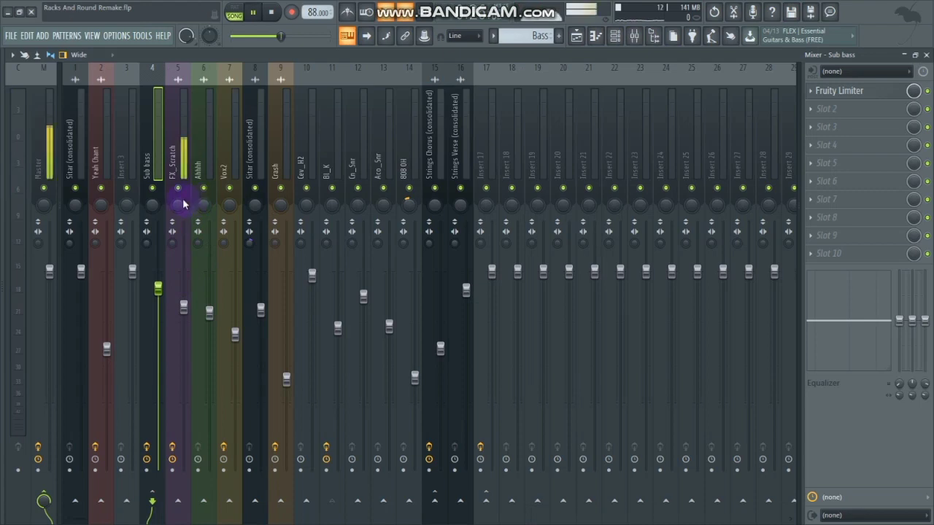
pyautogui.press('space')
pyautogui.click(183, 205)
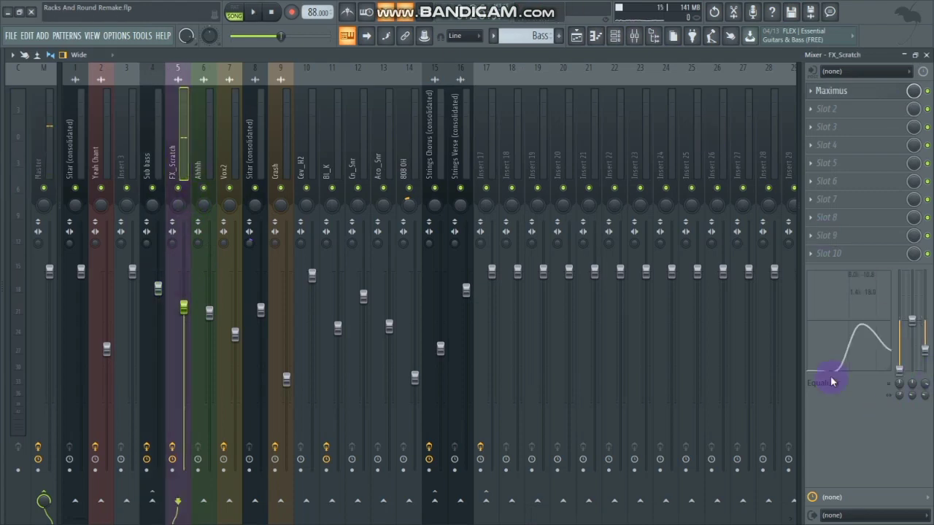
# Reset the low band's pre gain to 0.0 dB in FX_Scratch's Maximus and play the scratch sample.
pyautogui.click(832, 91)
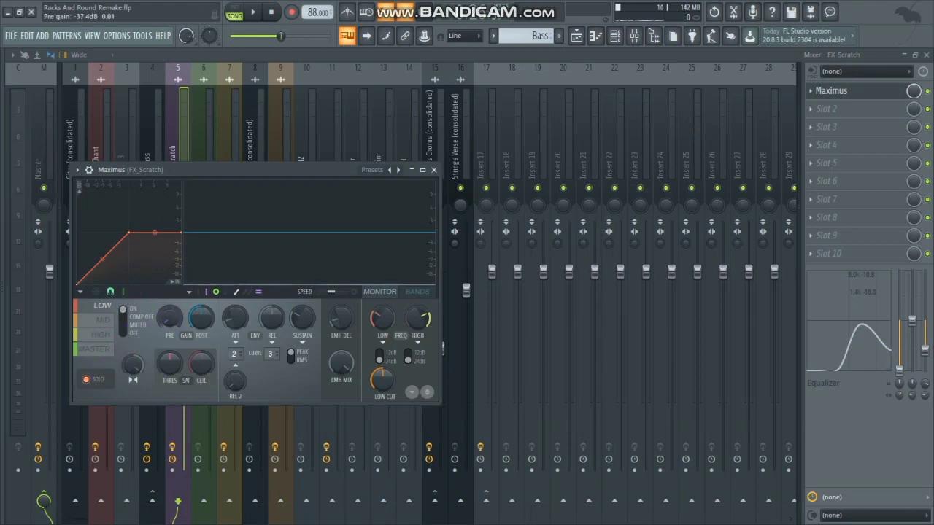
pyautogui.moveTo(169, 321); pyautogui.dragTo(169, 317)
pyautogui.rightClick(170, 320)
pyautogui.click(182, 327)
pyautogui.press('space')
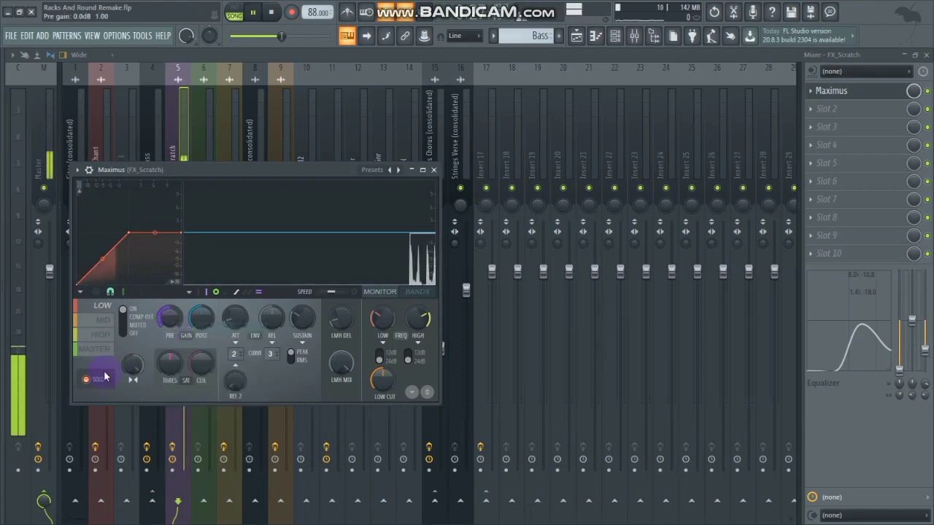
# Stop playback, check the Master band settings in FX_Scratch's Maximus, and return to the playlist.
pyautogui.press('space')
pyautogui.click(95, 349)
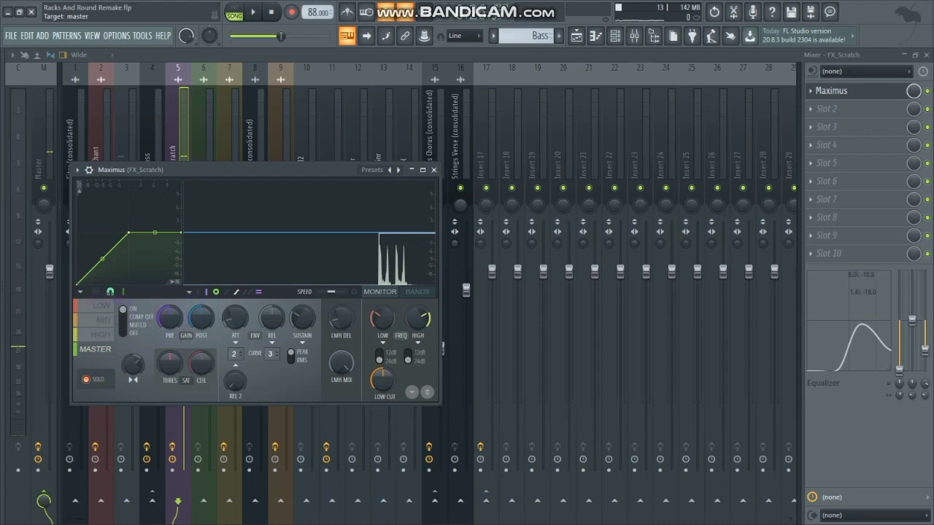
pyautogui.click(433, 169)
pyautogui.click(927, 55)
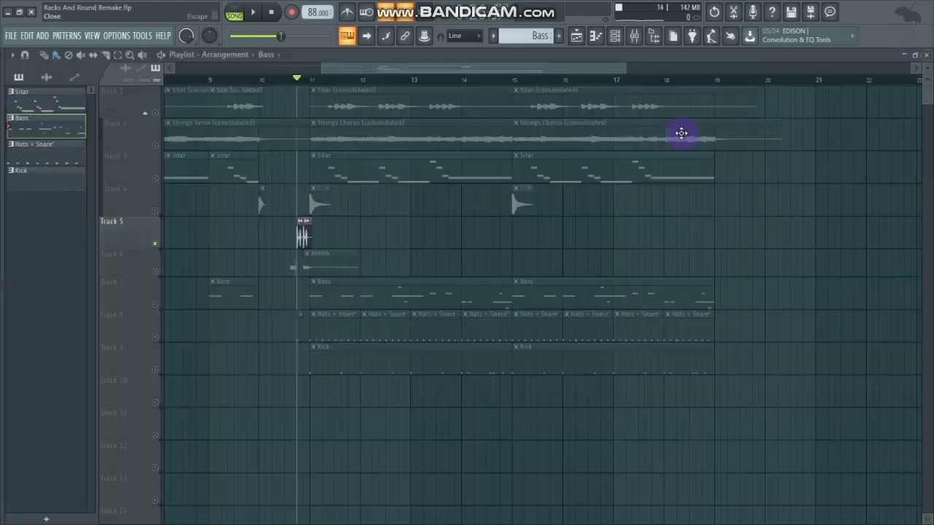
# Solo playlist Track 6, enable Track 4 alongside it, and play both from just before bar 10.
pyautogui.rightClick(137, 272)
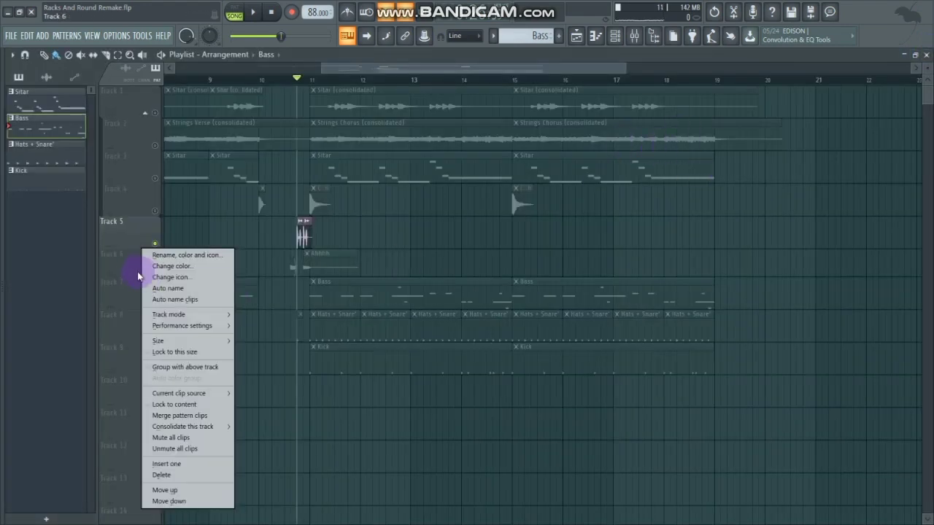
pyautogui.click(138, 271)
pyautogui.rightClick(155, 271)
pyautogui.click(253, 78)
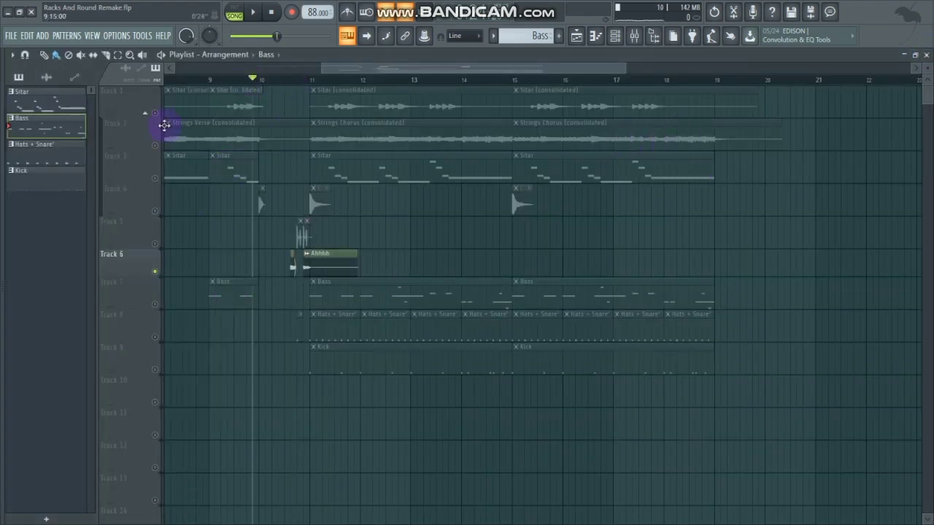
pyautogui.click(155, 214)
pyautogui.press('space')
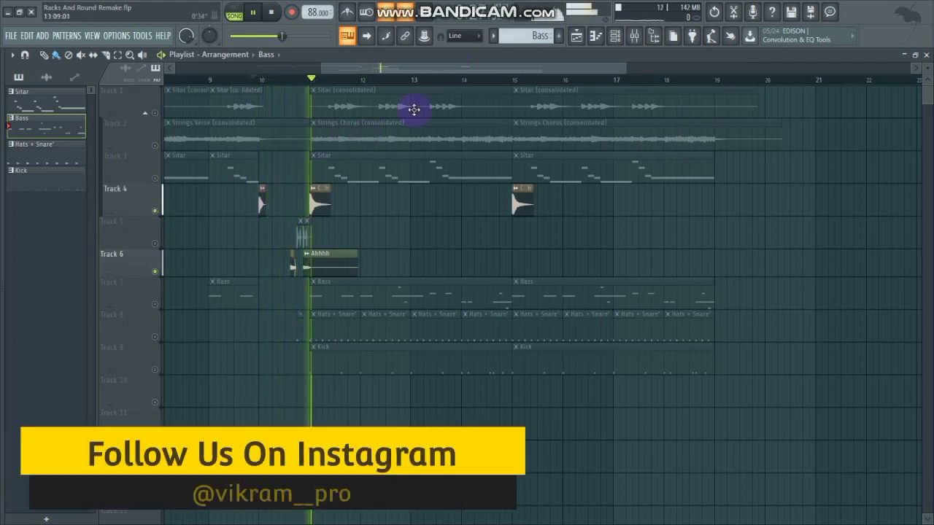
# Unmute all playlist tracks and play the full mix briefly from just before bar 10.
pyautogui.press('space')
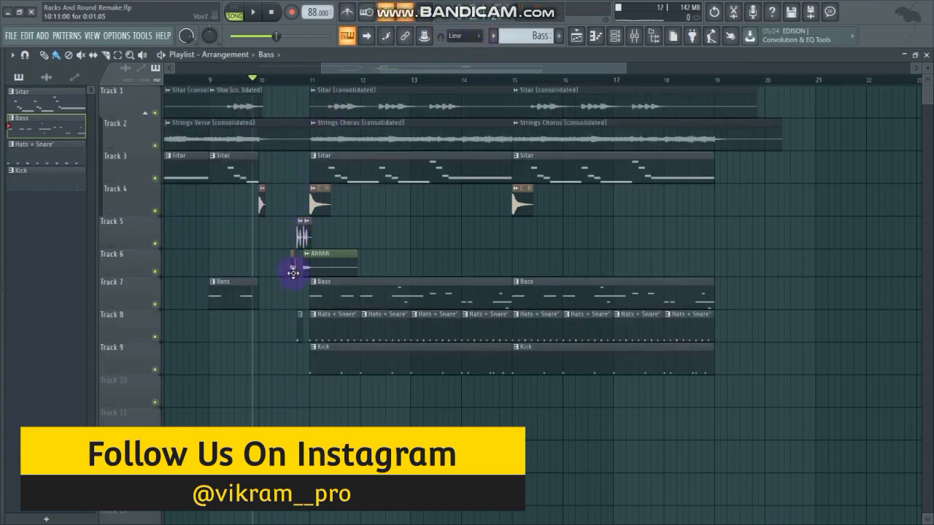
pyautogui.press('space')
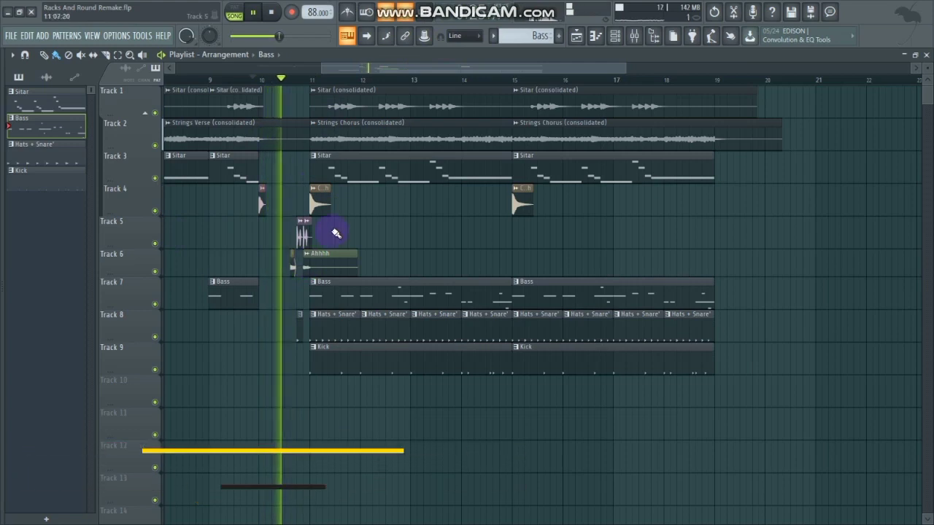
pyautogui.press('space')
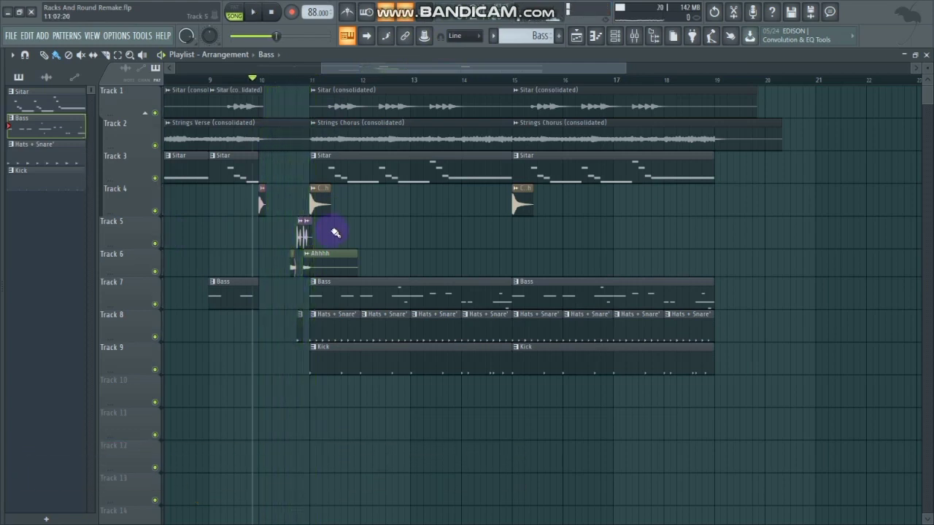
# Solo playlist Track 2, place the playhead at bar 11, and inspect the Strings Chorus mixer track's Fruity parametric EQ 2 curve.
pyautogui.click(168, 141)
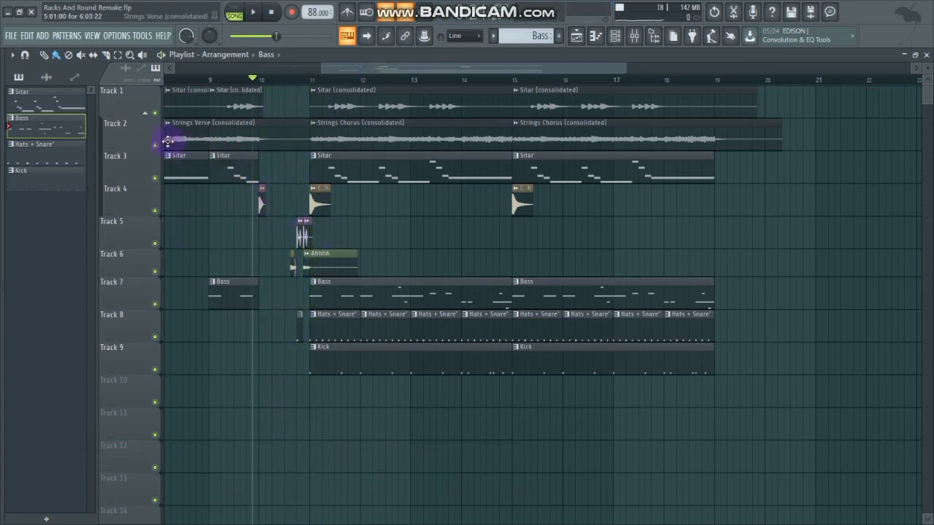
pyautogui.rightClick(154, 145)
pyautogui.click(310, 77)
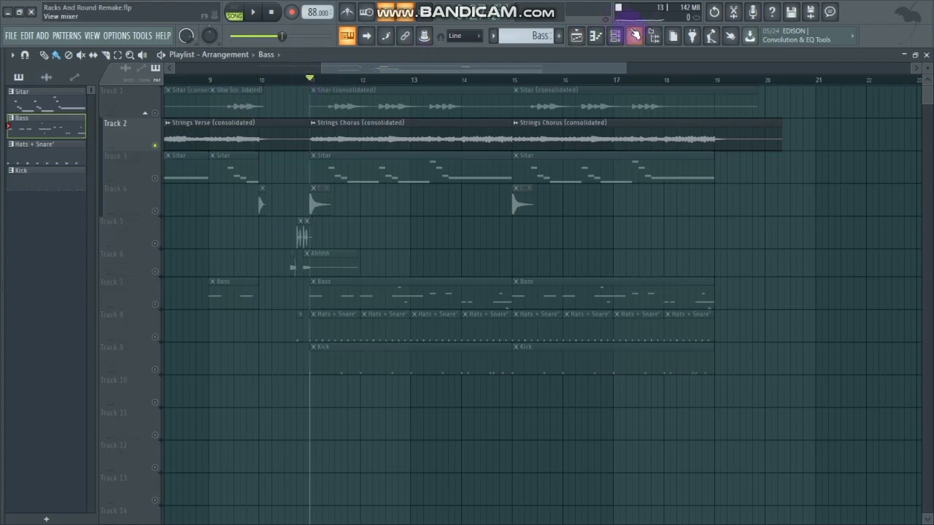
pyautogui.press('F9')
pyautogui.click(436, 137)
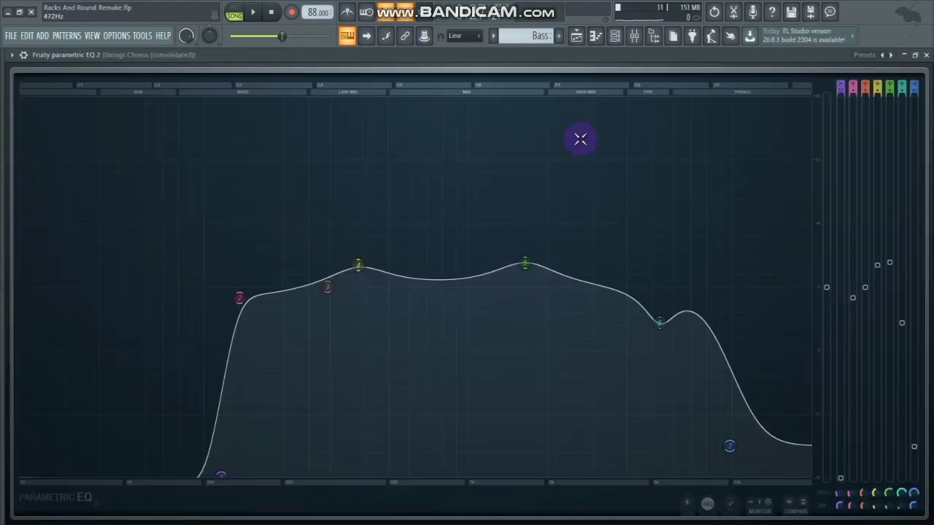
pyautogui.click(927, 54)
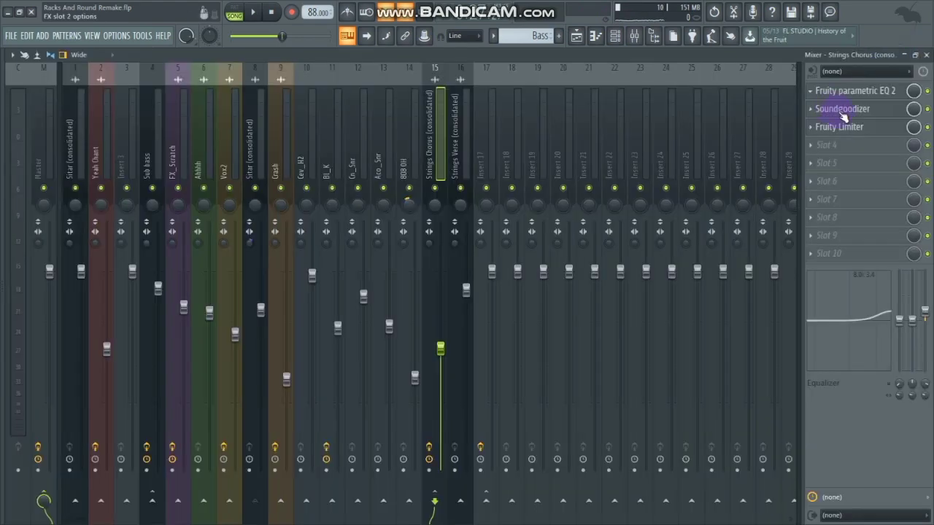
# Examine the compressor settings of the Fruity Limiter on the Strings Chorus mixer track.
pyautogui.click(150, 125)
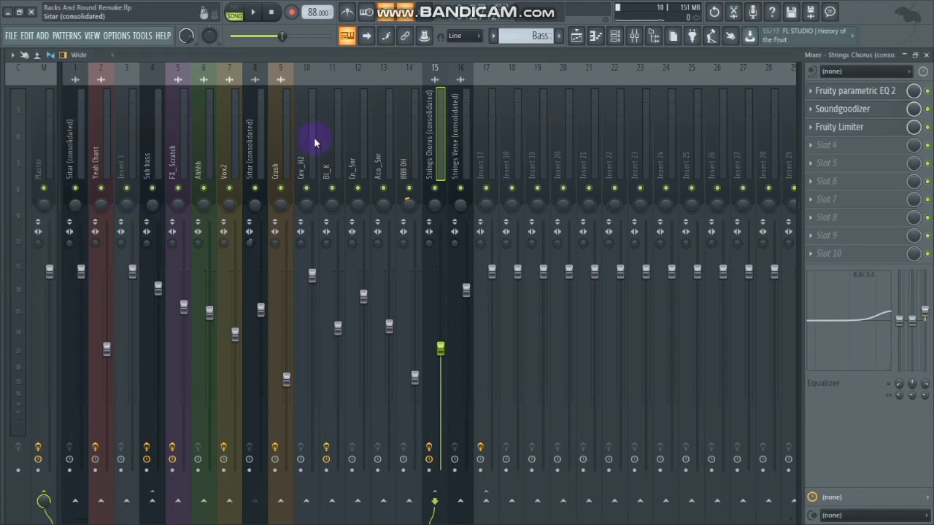
pyautogui.moveTo(459, 3)
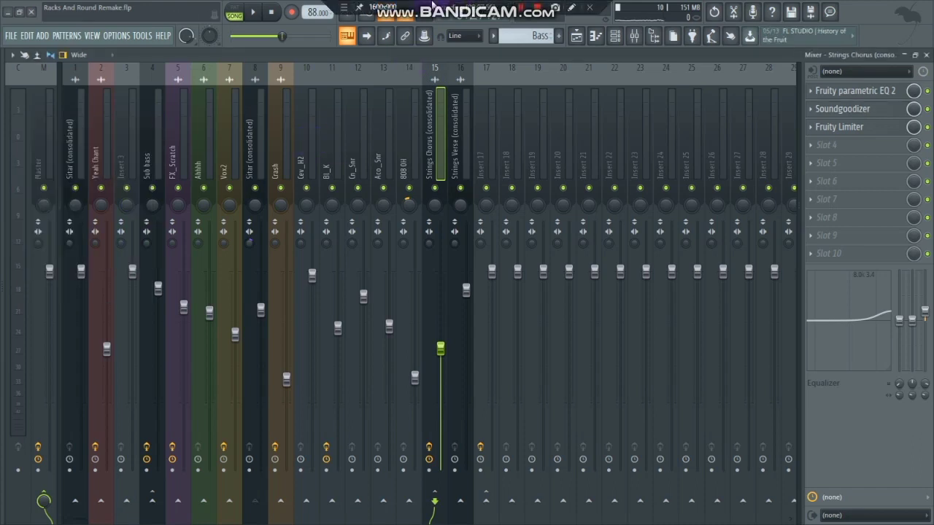
pyautogui.click(855, 126)
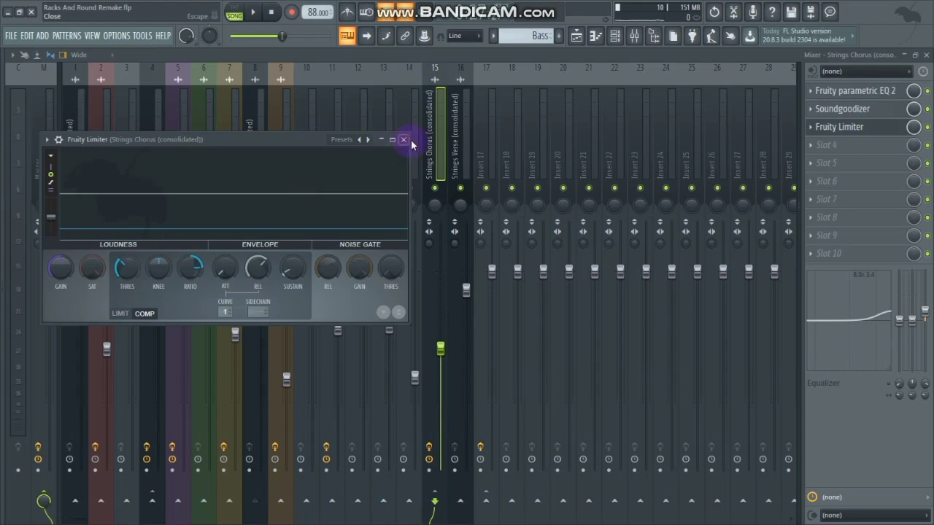
pyautogui.click(404, 139)
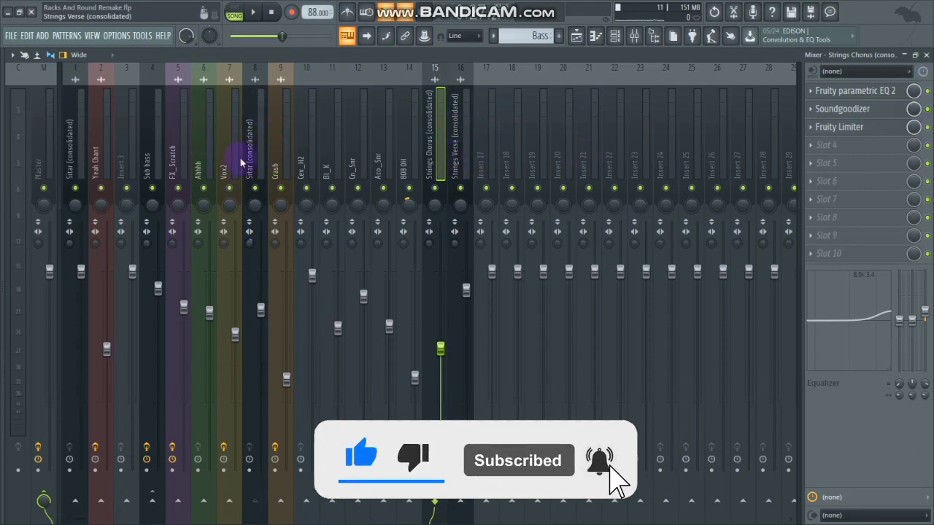
# Check how the Sitar mixer track 8 is routed into Strings Chorus, and return to the playlist.
pyautogui.click(438, 155)
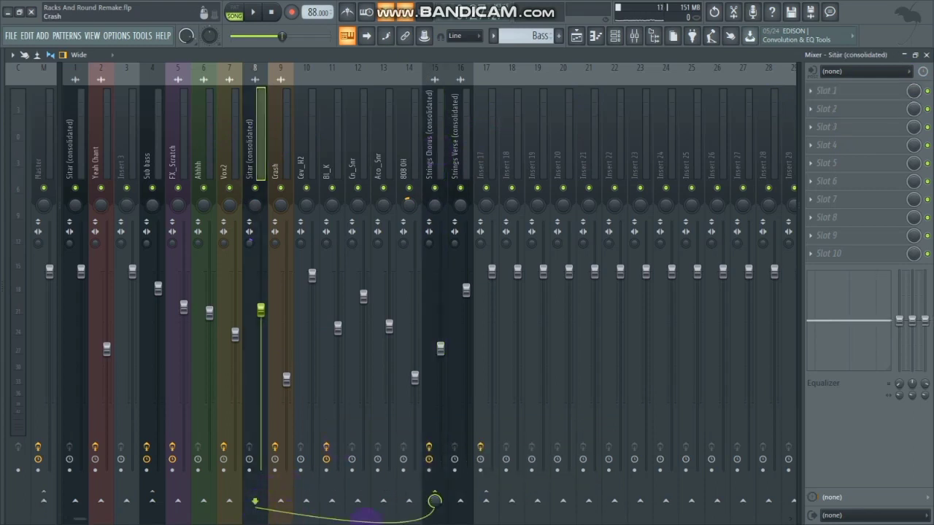
pyautogui.click(438, 170)
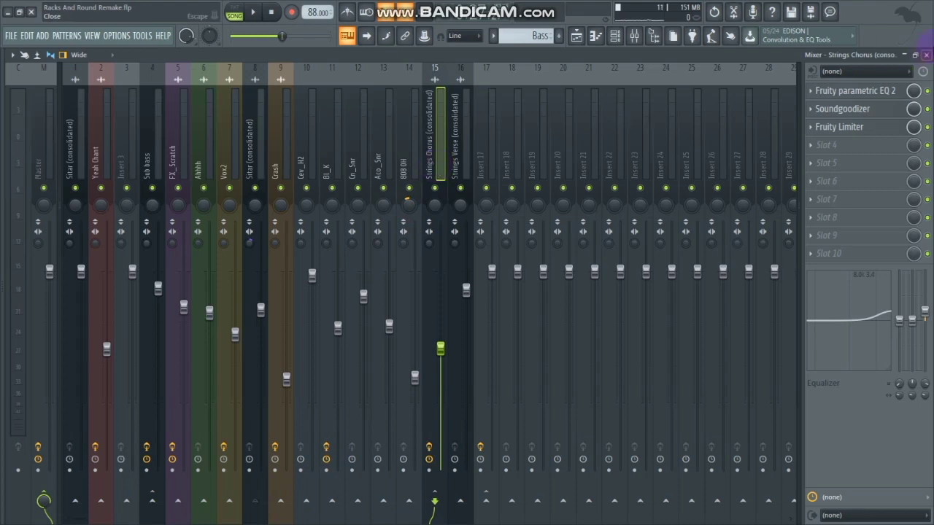
pyautogui.press('Escape')
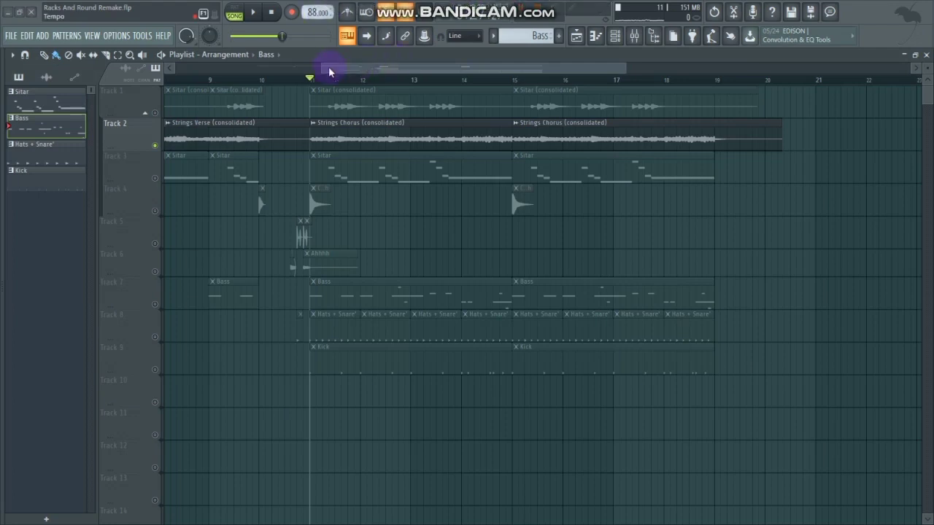
# Unmute all playlist tracks and place the playhead at bar 5, where the arrangement starts.
pyautogui.moveTo(328, 66); pyautogui.dragTo(198, 89)
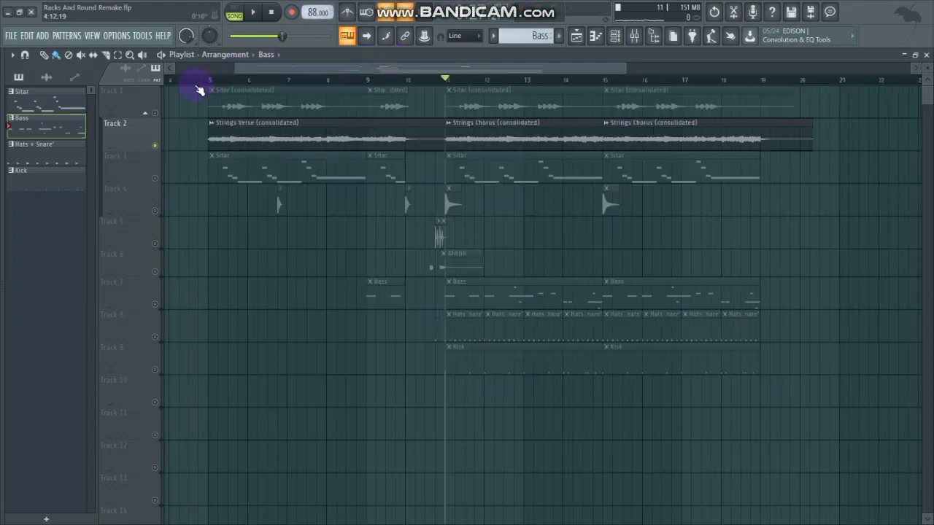
pyautogui.rightClick(154, 114)
pyautogui.rightClick(154, 114)
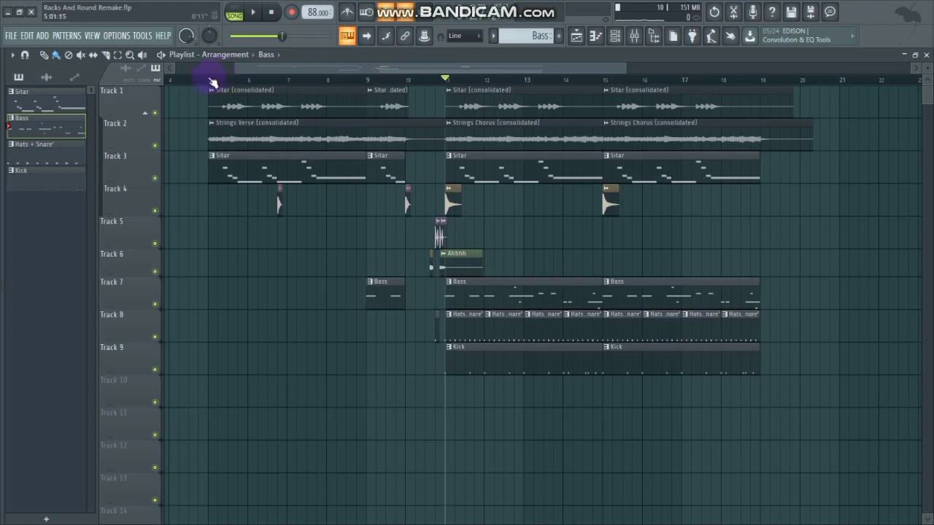
pyautogui.click(210, 79)
pyautogui.moveTo(57, 46); pyautogui.dragTo(54, 46)
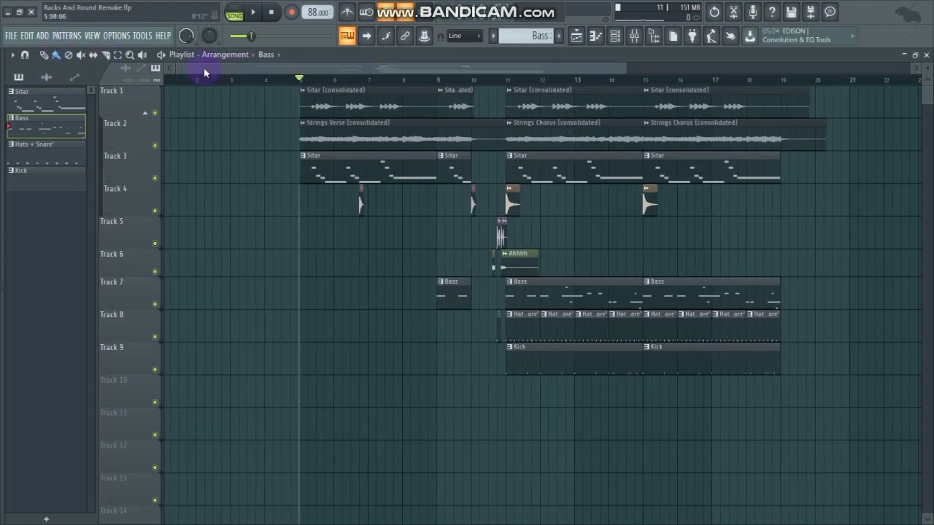
# Play the complete arrangement from bar 5 and stop playback near the end of bar 18.
pyautogui.moveTo(400, 6)
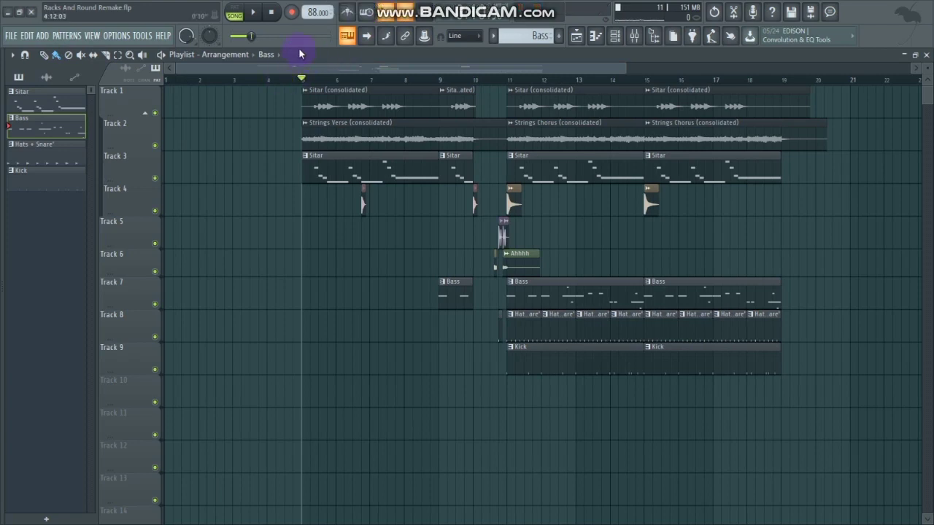
pyautogui.press('space')
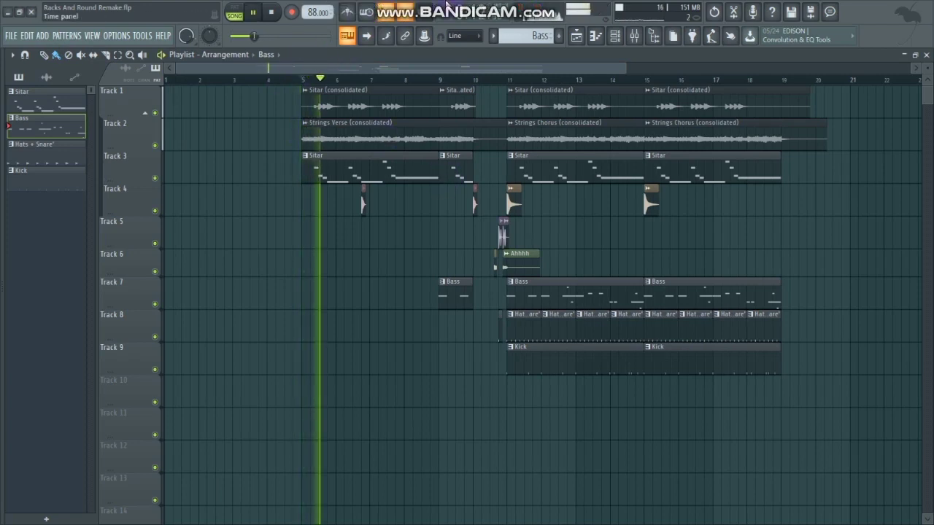
pyautogui.moveTo(447, 5)
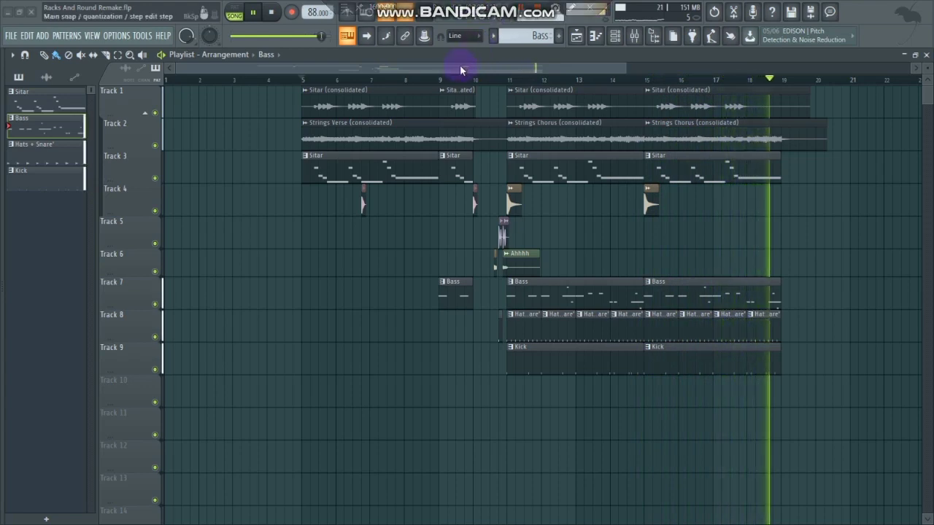
pyautogui.press('space')
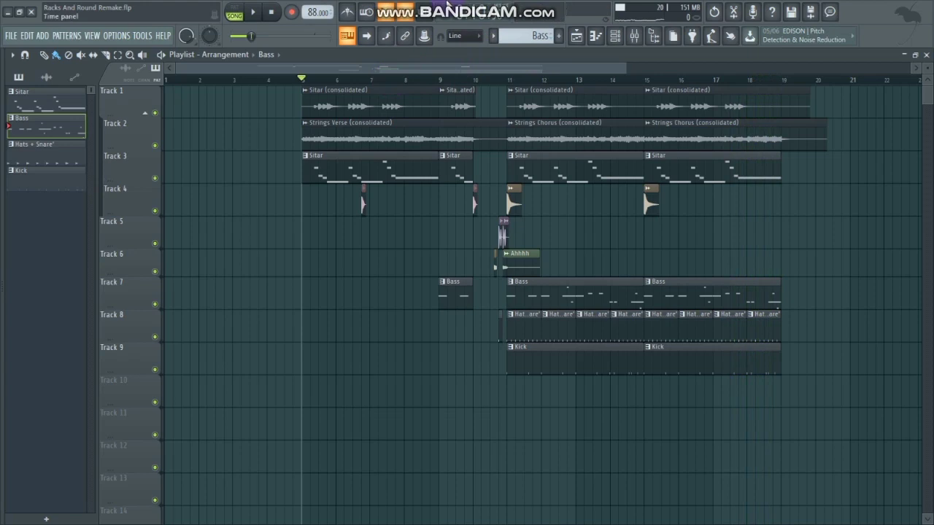